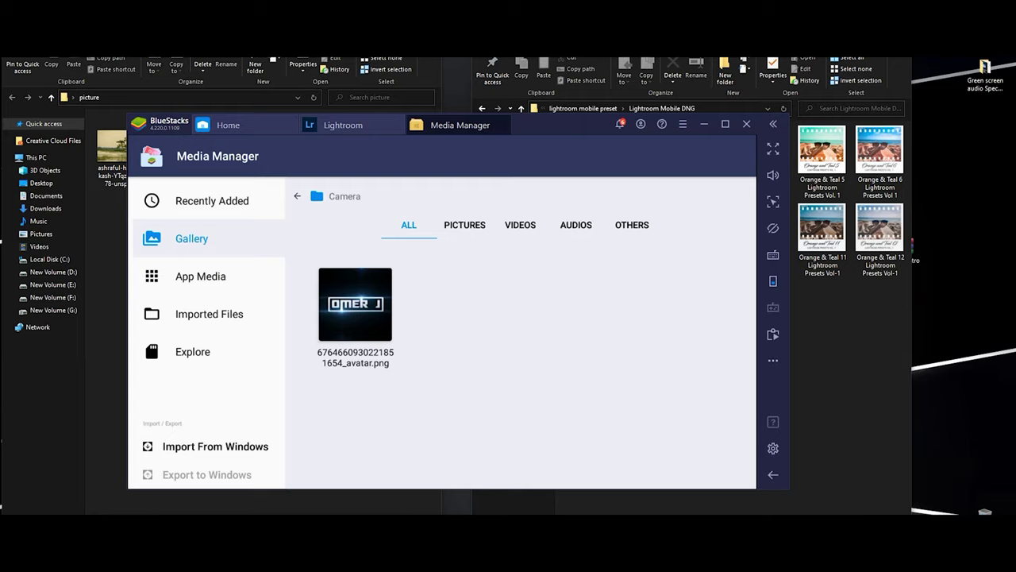
- Examine the sample photos in the picture folder and the Orange & Teal presets in the Lightroom Mobile DNG folder
{"action": "key", "text": "alt+Tab"}
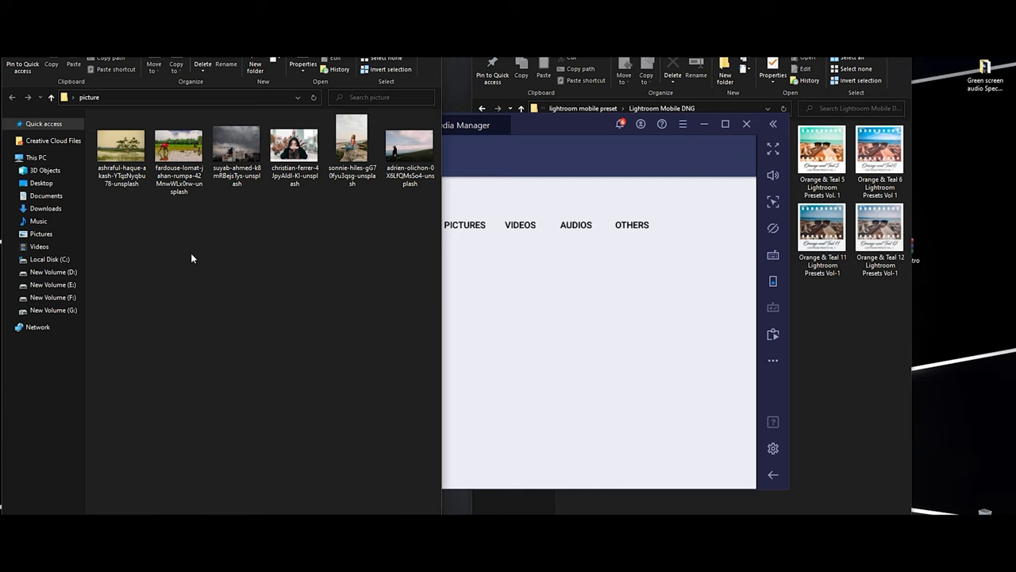
{"action": "scroll", "coordinate": [200, 251], "scroll_direction": "up", "scroll_amount": 3}
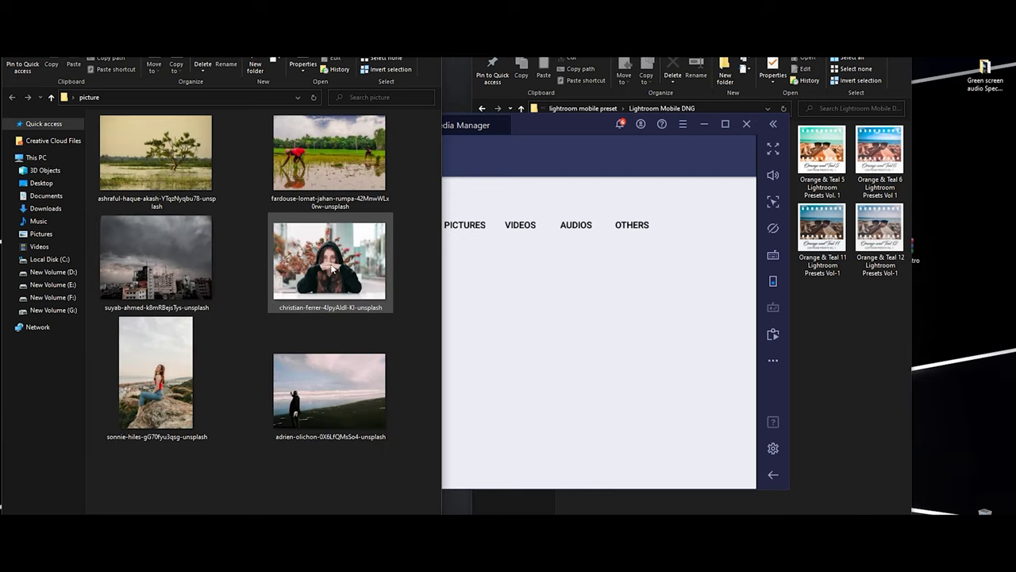
{"action": "left_click", "coordinate": [663, 64]}
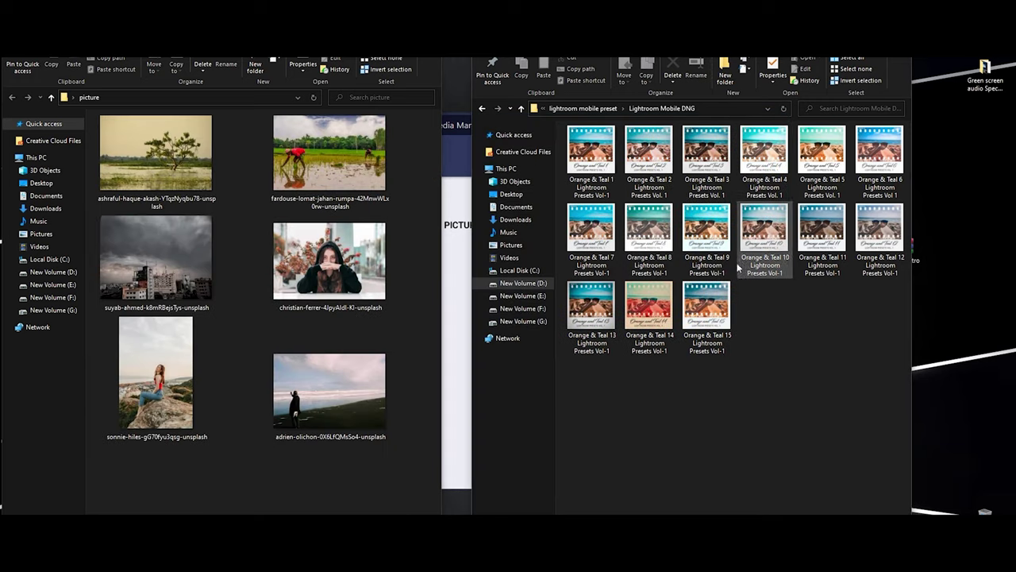
{"action": "left_click", "coordinate": [679, 388]}
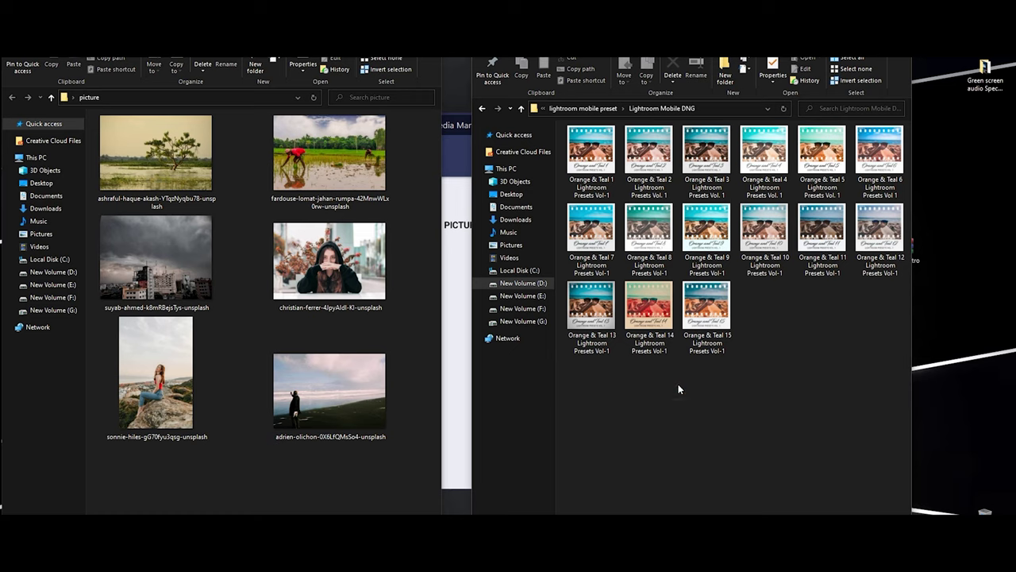
{"action": "left_click", "coordinate": [458, 361]}
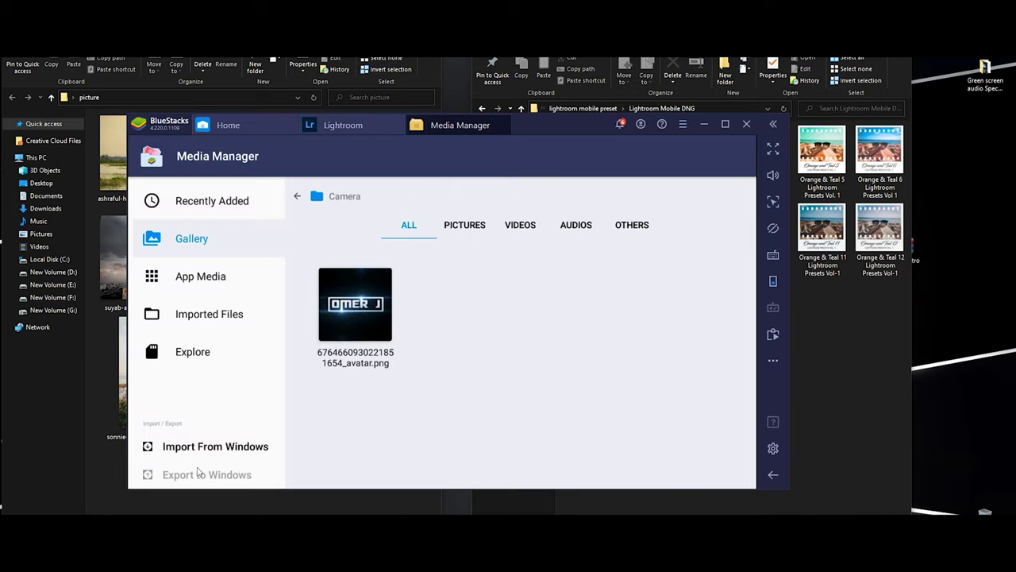
{"action": "left_click", "coordinate": [109, 499]}
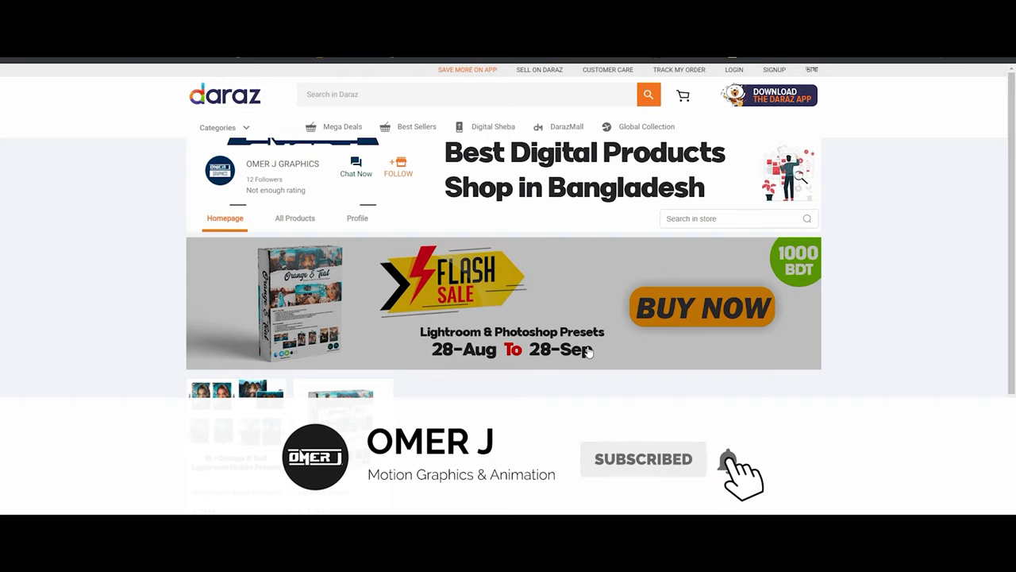
- Review the "15+ lightroom preset for mobile" listing and its product details in the Daraz store, then return to the shop page
{"action": "scroll", "coordinate": [409, 345], "scroll_direction": "down", "scroll_amount": 2}
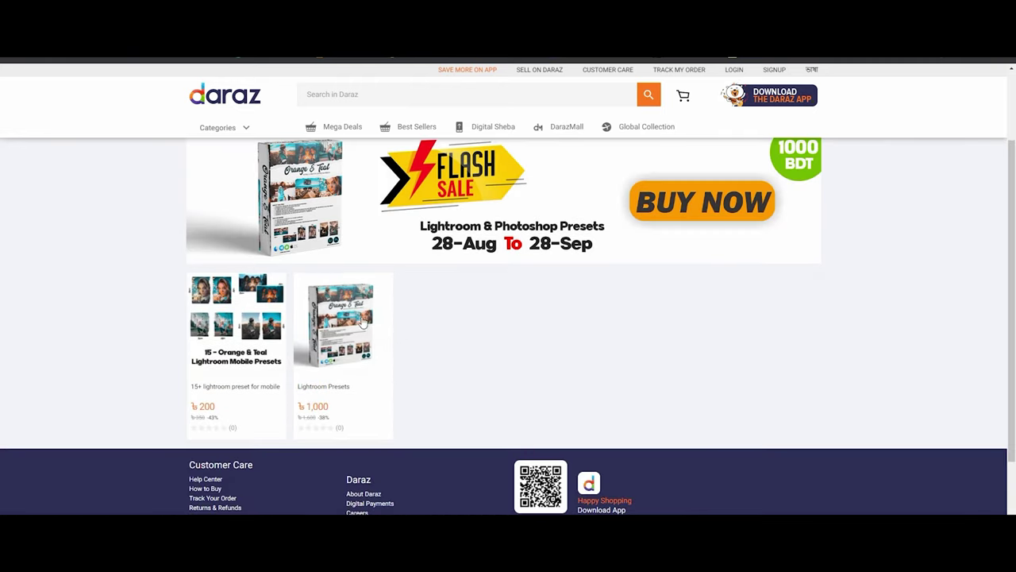
{"action": "left_click", "coordinate": [258, 389]}
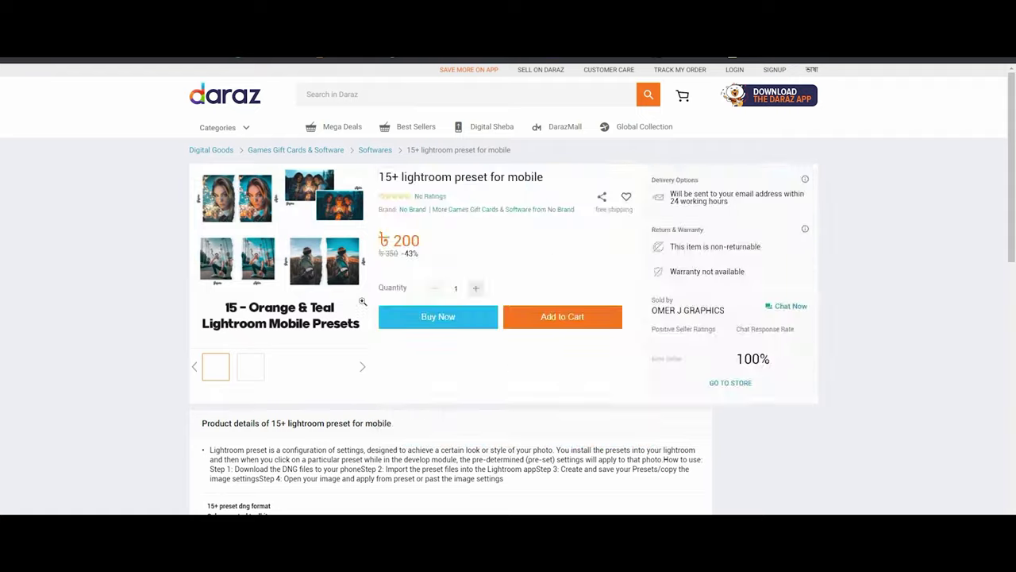
{"action": "mouse_move", "coordinate": [254, 198]}
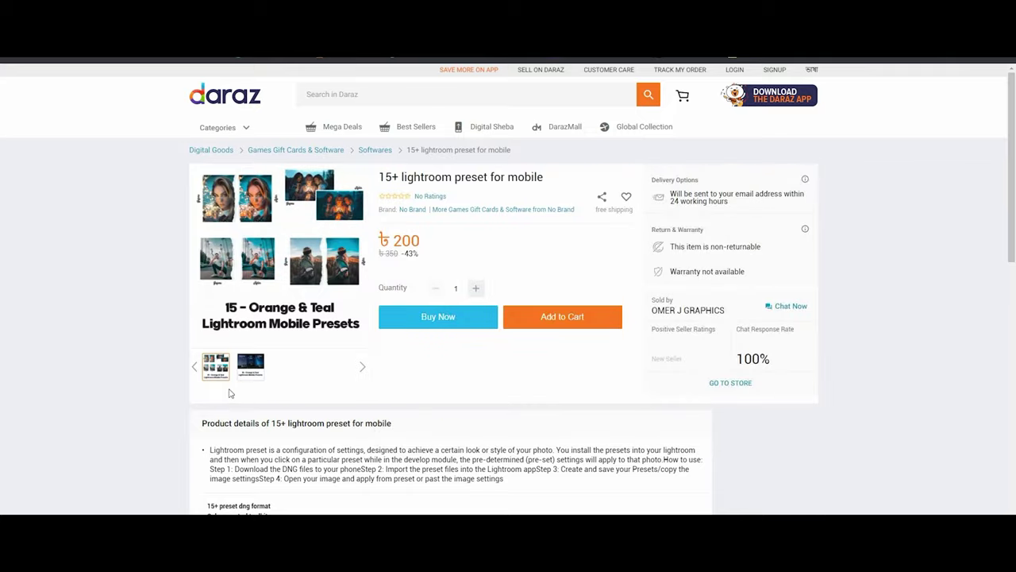
{"action": "scroll", "coordinate": [434, 335], "scroll_direction": "down", "scroll_amount": 3}
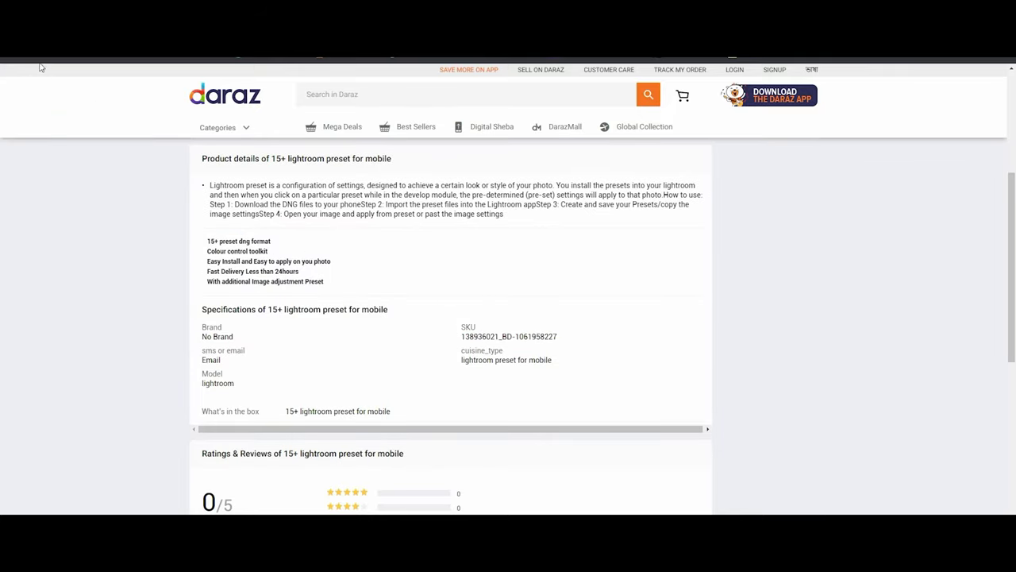
{"action": "key", "text": "alt+Left"}
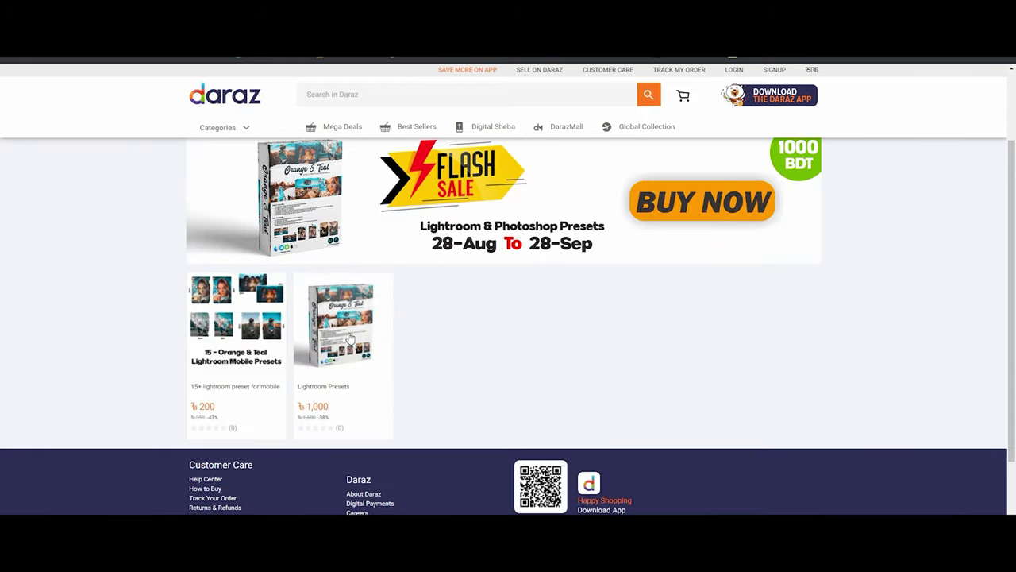
- View the "Lightroom Presets" product listing and its before-and-after sample images in the Daraz store
{"action": "left_click", "coordinate": [350, 339]}
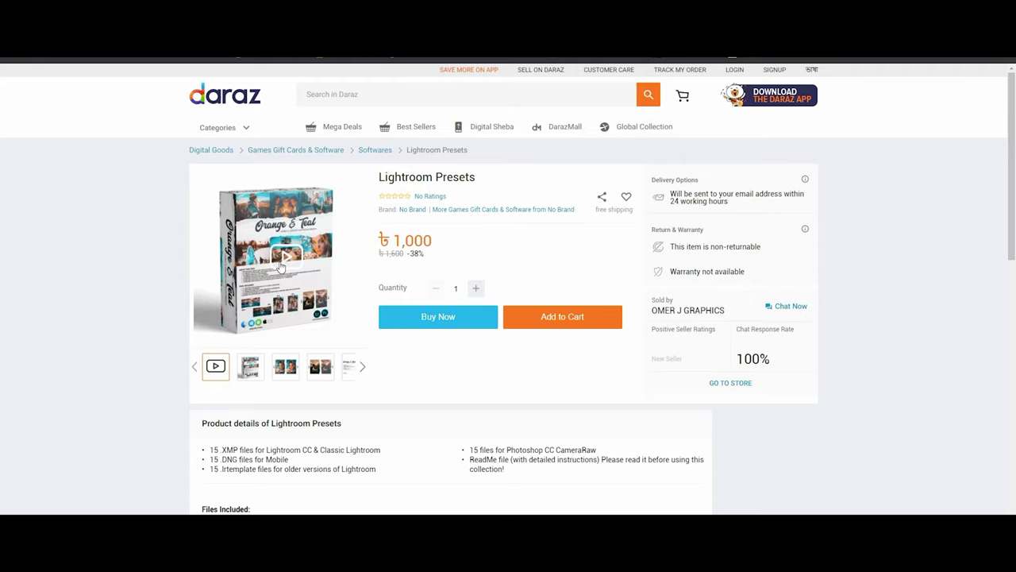
{"action": "left_click", "coordinate": [252, 369]}
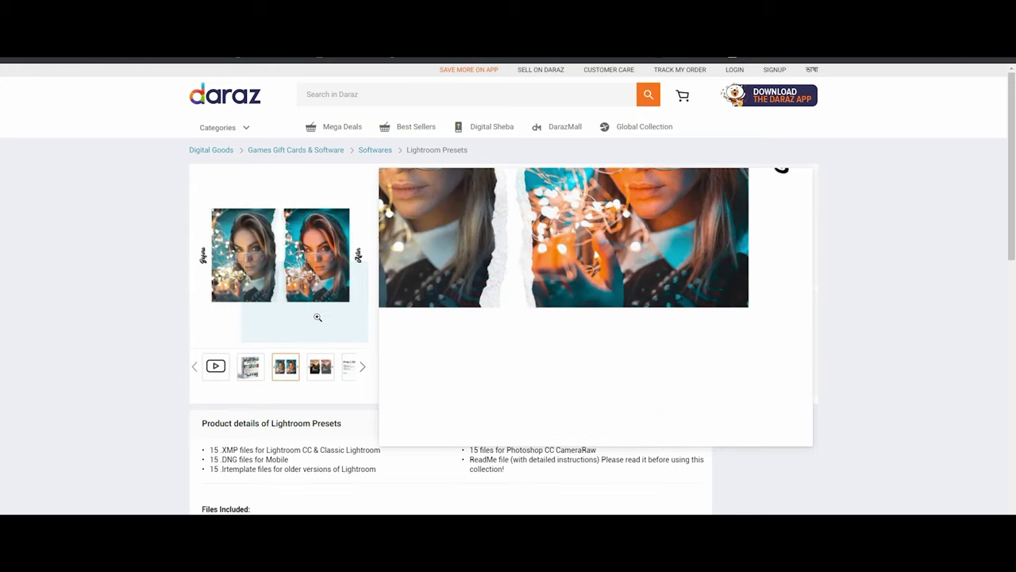
{"action": "mouse_move", "coordinate": [316, 319]}
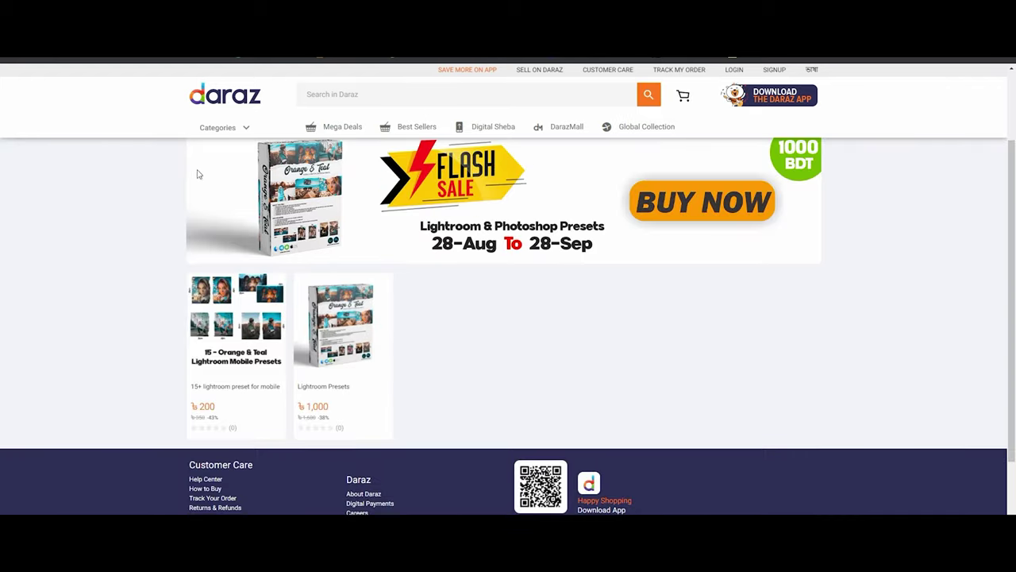
{"action": "left_click", "coordinate": [246, 334]}
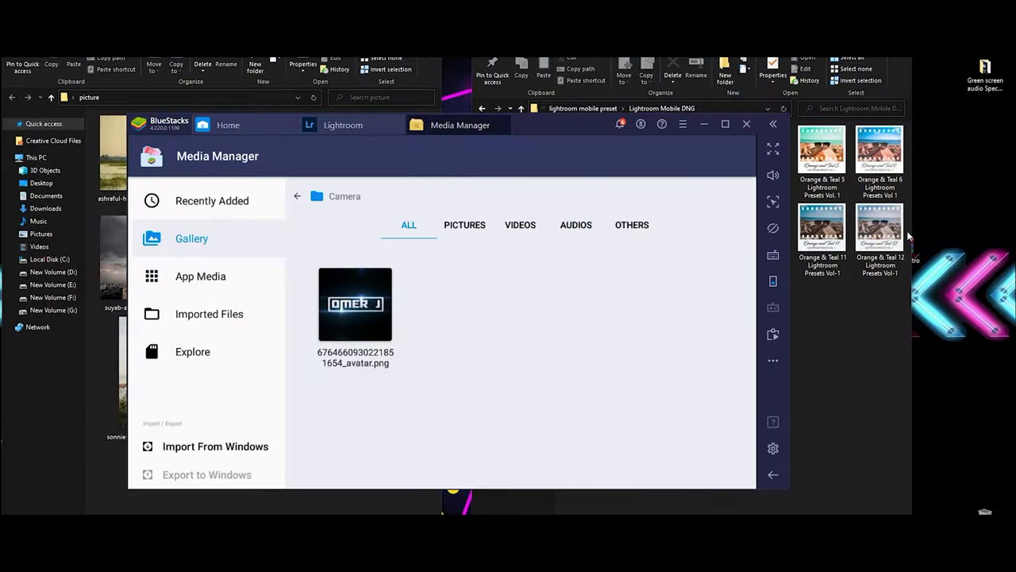
- Import the Orange & Teal DNG preset files from the Lightroom Mobile DNG folder on Windows into BlueStacks Media Manager
{"action": "left_click", "coordinate": [865, 340]}
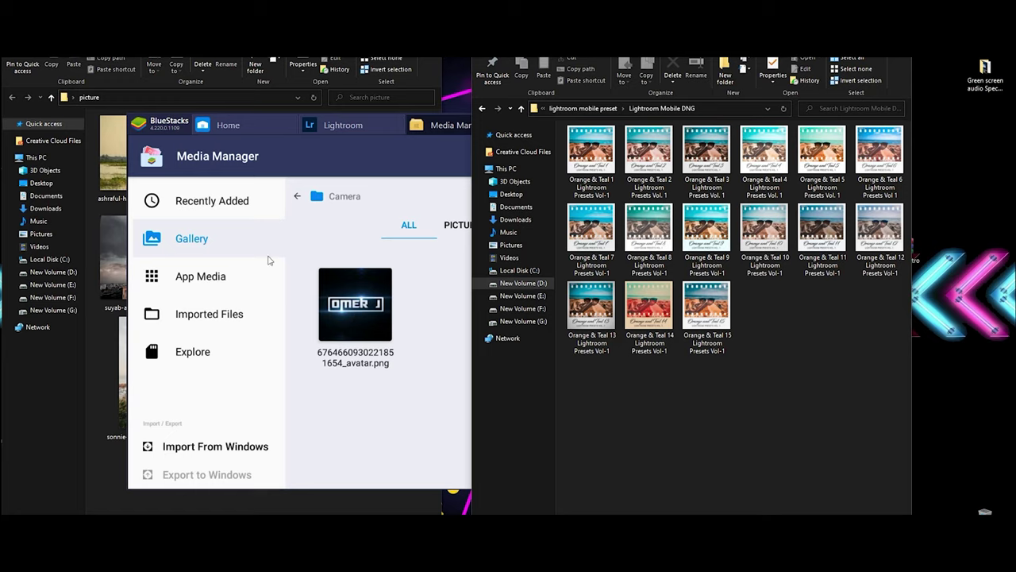
{"action": "left_click", "coordinate": [216, 448]}
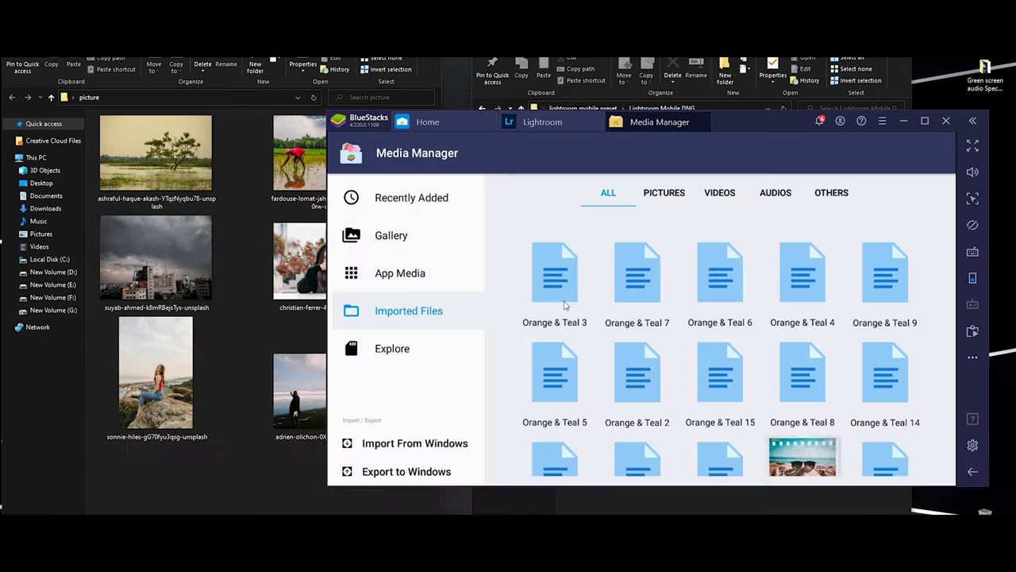
{"action": "scroll", "coordinate": [603, 294], "scroll_direction": "down", "scroll_amount": 1}
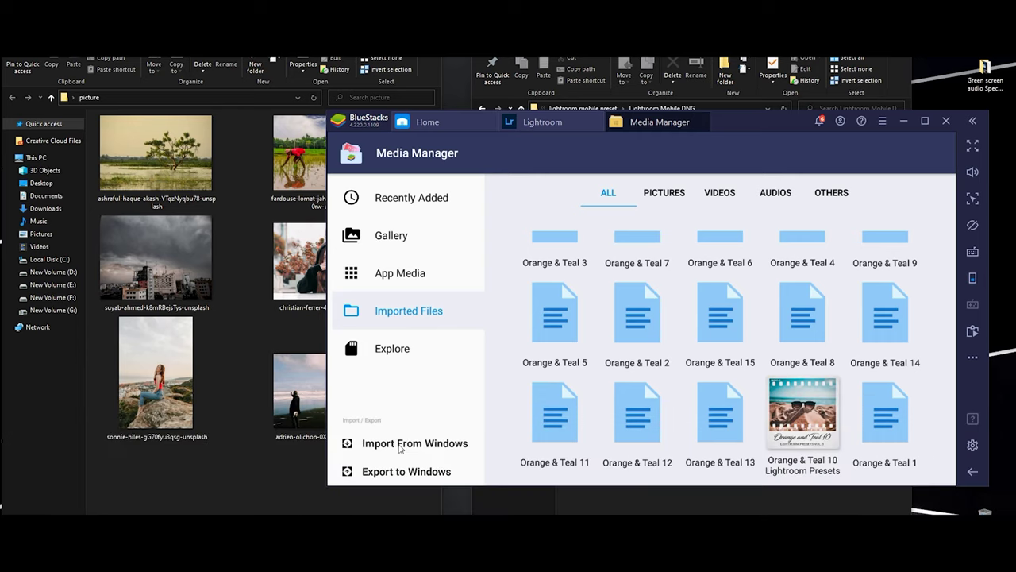
- Import all six photos from the Desktop's picture folder on Windows into Media Manager and check the Gallery
{"action": "left_click", "coordinate": [400, 447]}
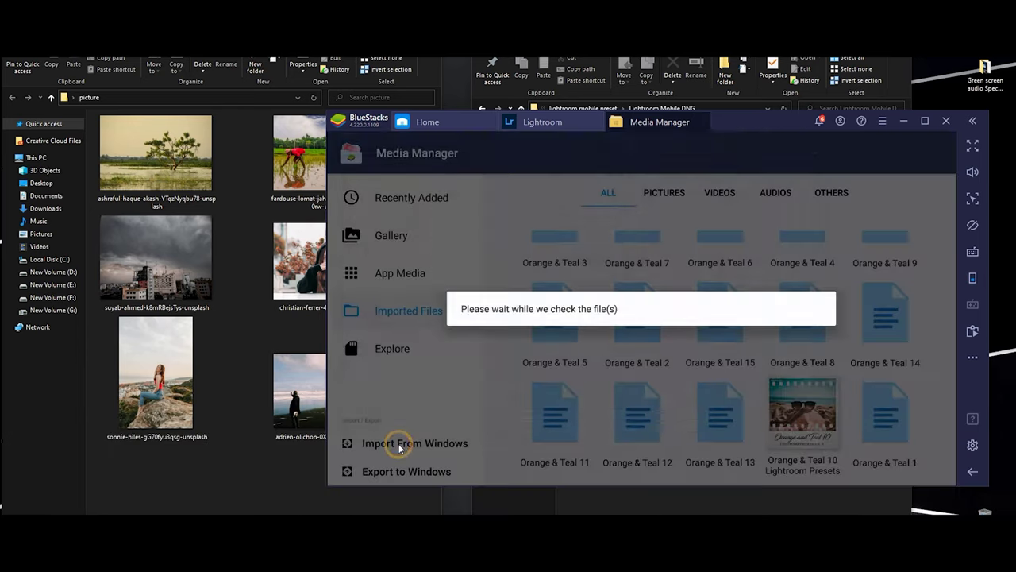
{"action": "left_click", "coordinate": [373, 239]}
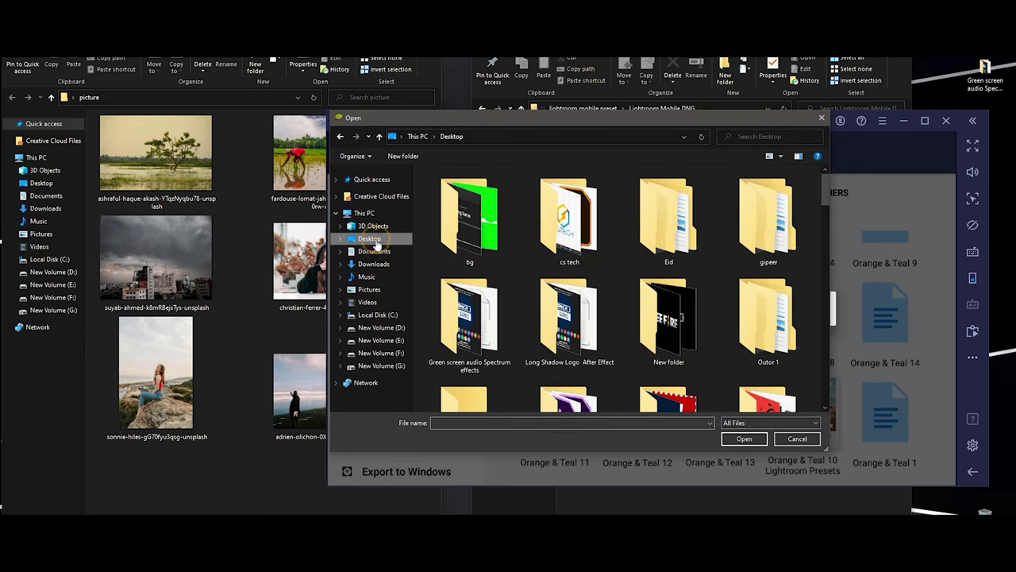
{"action": "scroll", "coordinate": [492, 326], "scroll_direction": "down", "scroll_amount": 3}
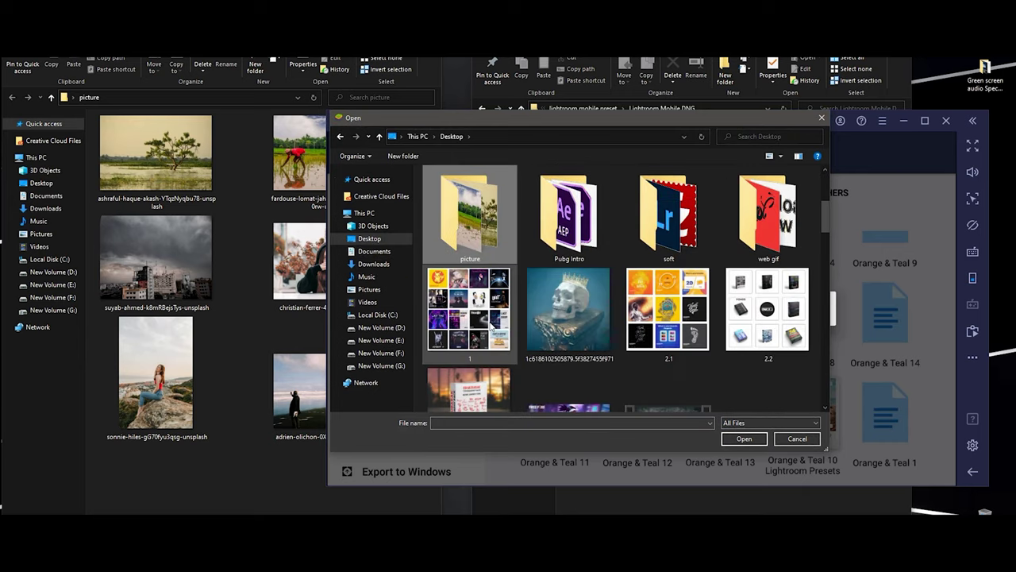
{"action": "key", "text": "Return"}
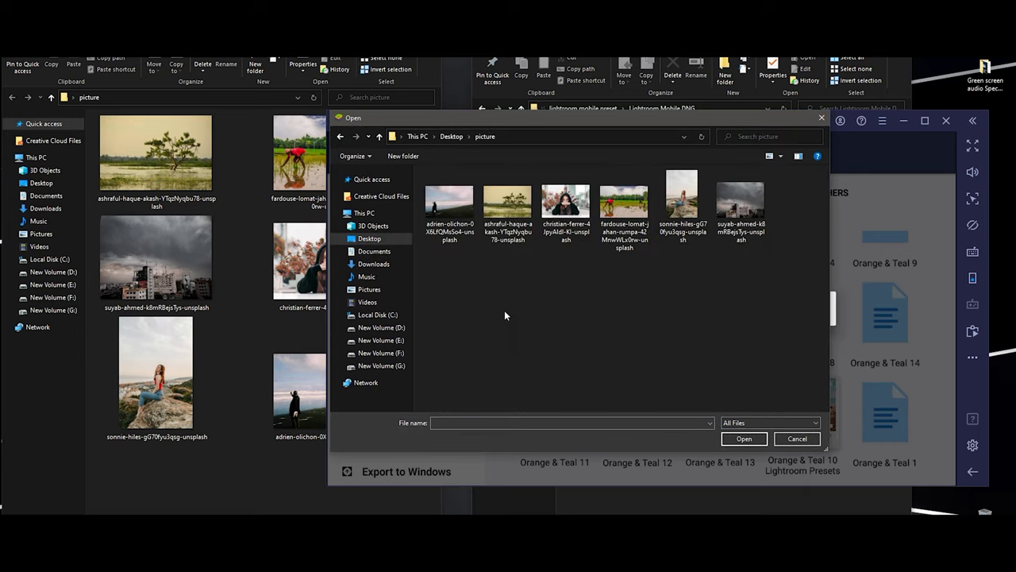
{"action": "left_click_drag", "start_coordinate": [458, 282], "coordinate": [798, 183]}
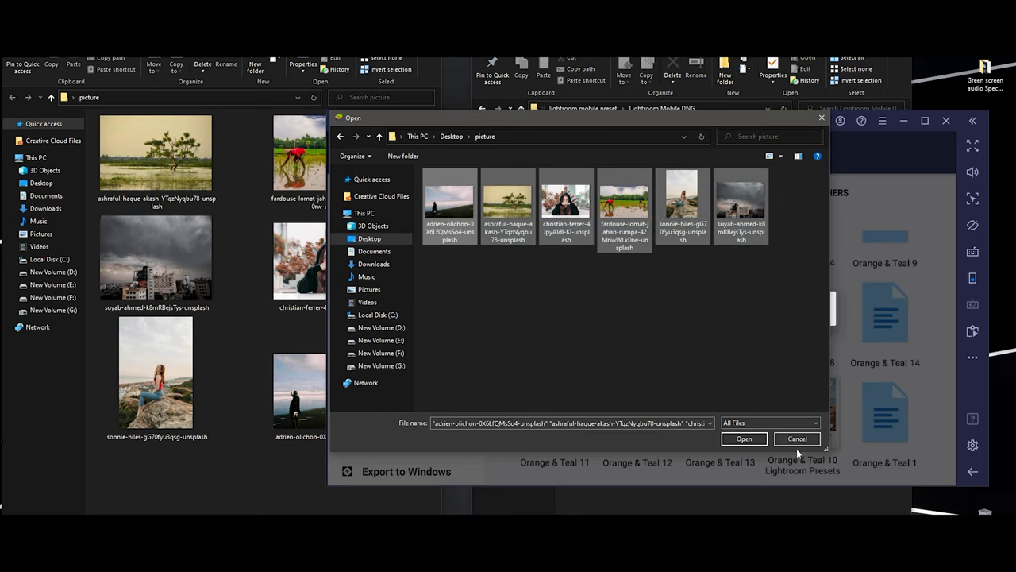
{"action": "left_click", "coordinate": [745, 438]}
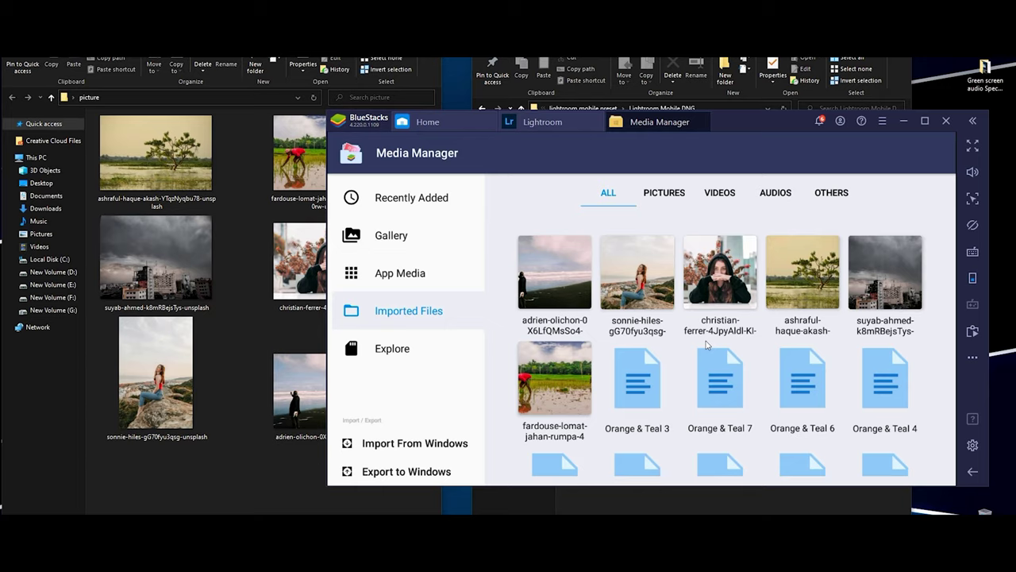
{"action": "left_click", "coordinate": [396, 233]}
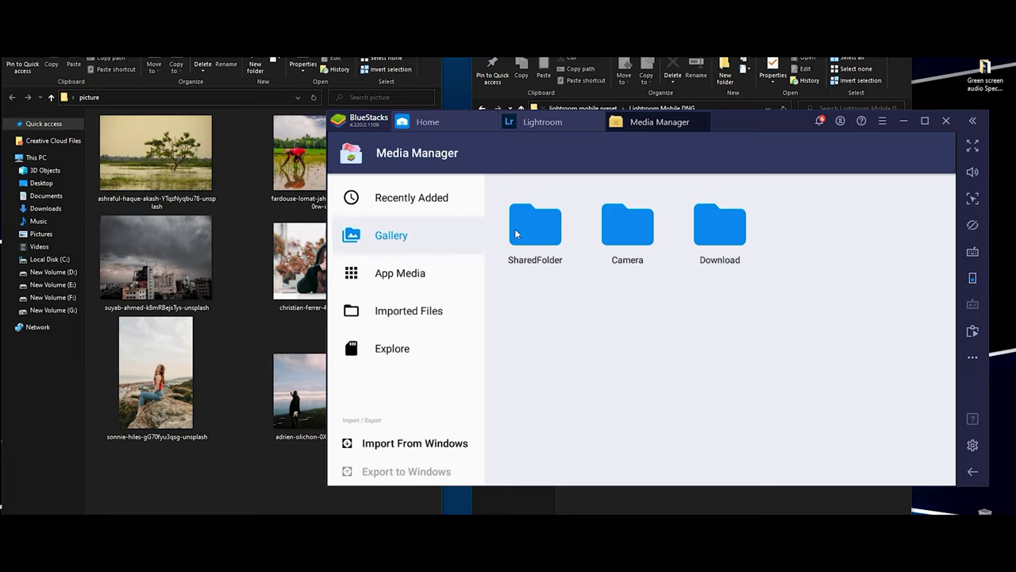
- Switch to Lightroom, open the "lightroom preset" album and start adding photos from the device
{"action": "left_click", "coordinate": [525, 124]}
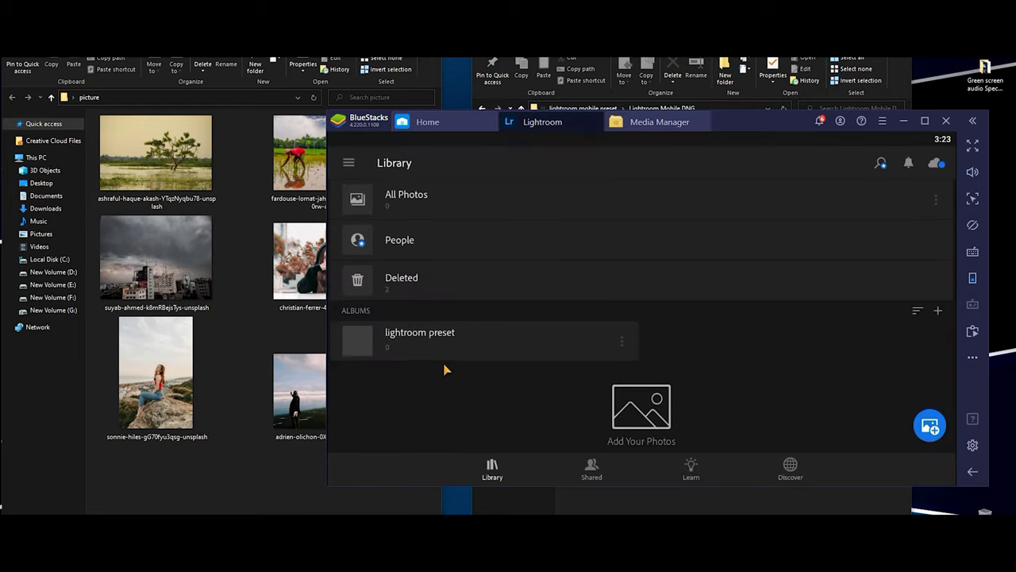
{"action": "left_click", "coordinate": [458, 347]}
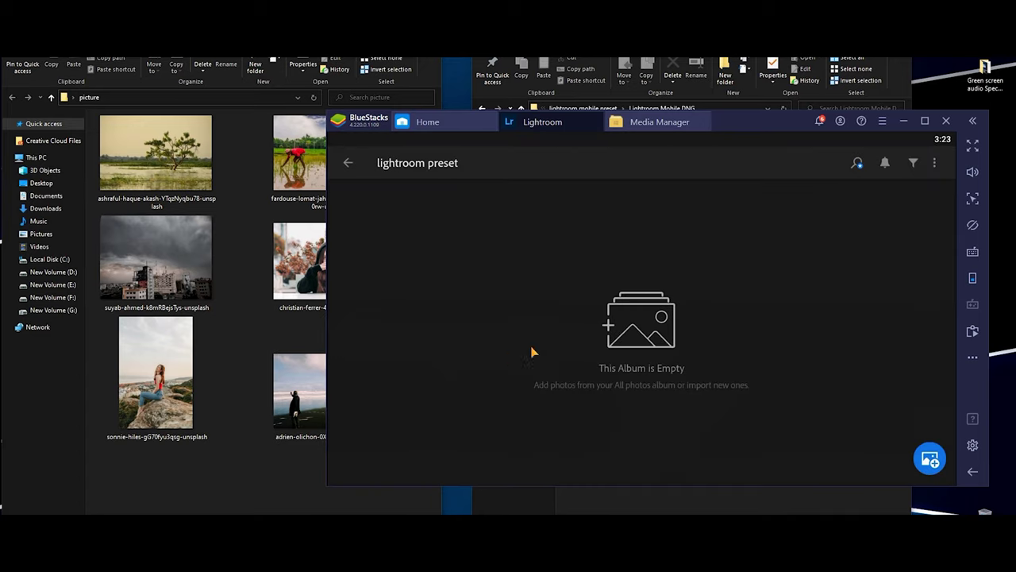
{"action": "left_click", "coordinate": [347, 163]}
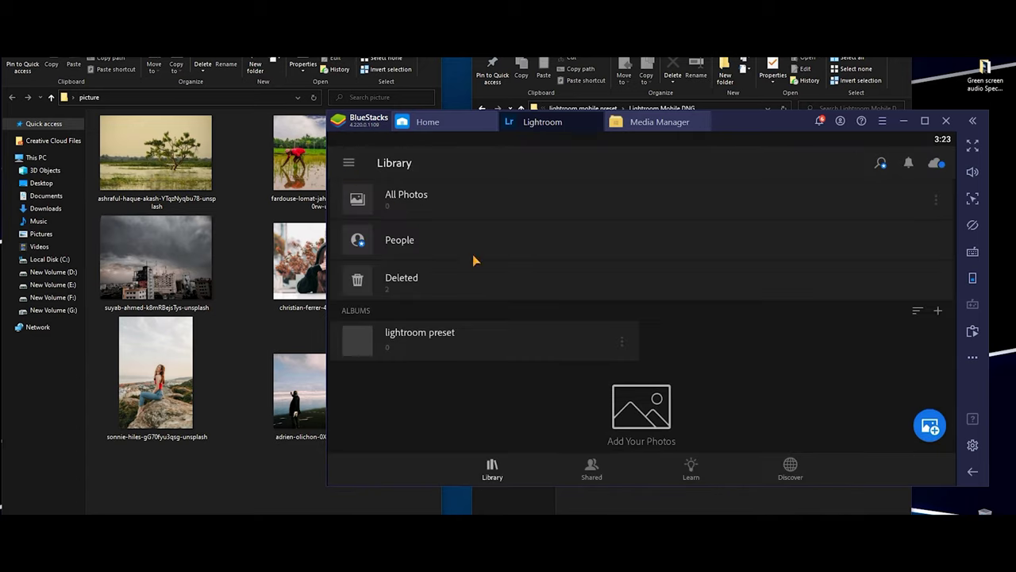
{"action": "left_click", "coordinate": [513, 349]}
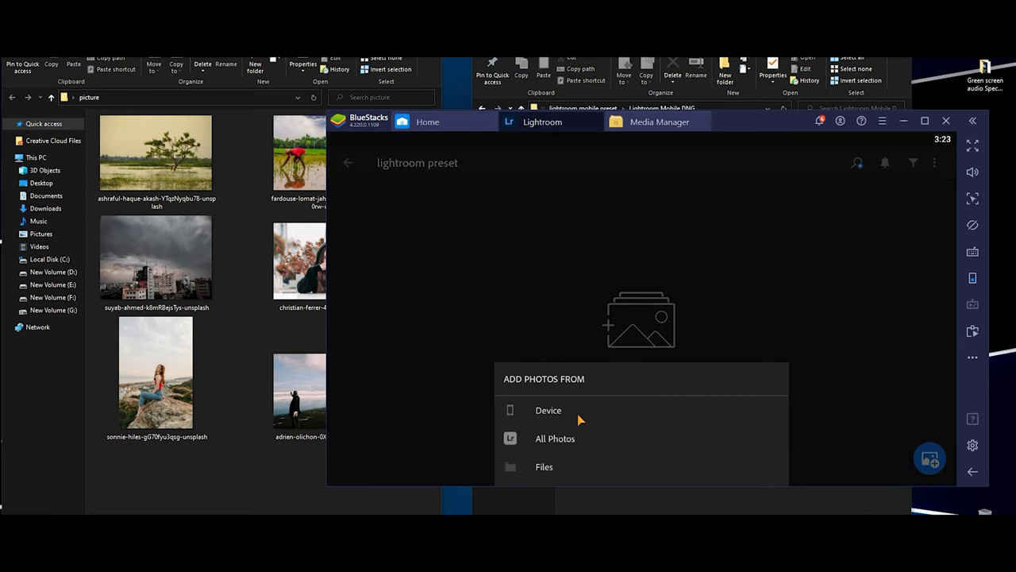
{"action": "left_click", "coordinate": [577, 413]}
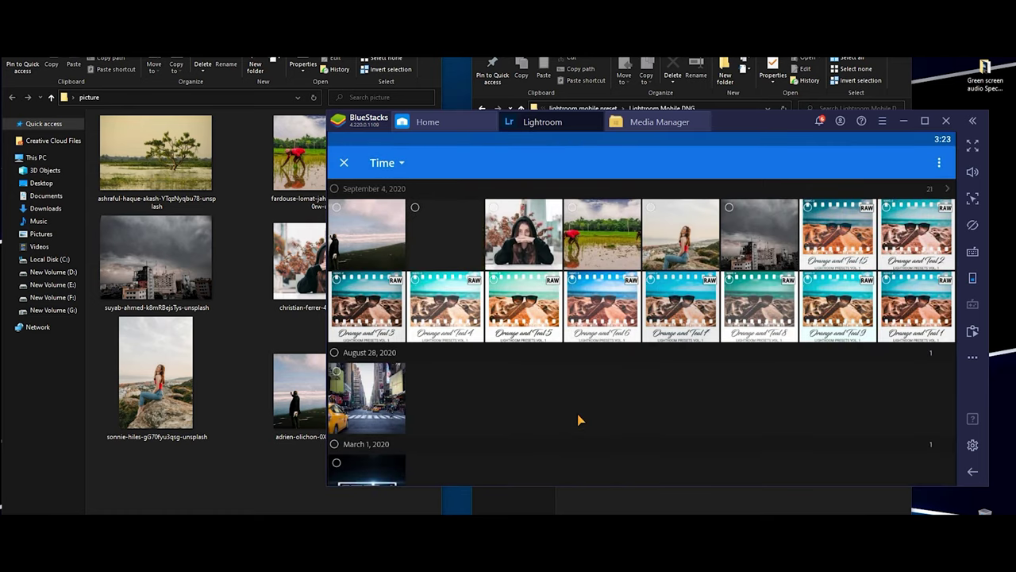
- Select the ten Orange and Teal RAW presets, 1 to 9 and 15, and add them to the album
{"action": "left_click", "coordinate": [807, 208]}
{"action": "left_click", "coordinate": [913, 234]}
{"action": "left_click", "coordinate": [902, 334]}
{"action": "left_click", "coordinate": [806, 316]}
{"action": "left_click", "coordinate": [754, 317]}
{"action": "left_click", "coordinate": [675, 318]}
{"action": "left_click", "coordinate": [597, 318]}
{"action": "left_click", "coordinate": [519, 317]}
{"action": "left_click", "coordinate": [434, 313]}
{"action": "left_click", "coordinate": [381, 306]}
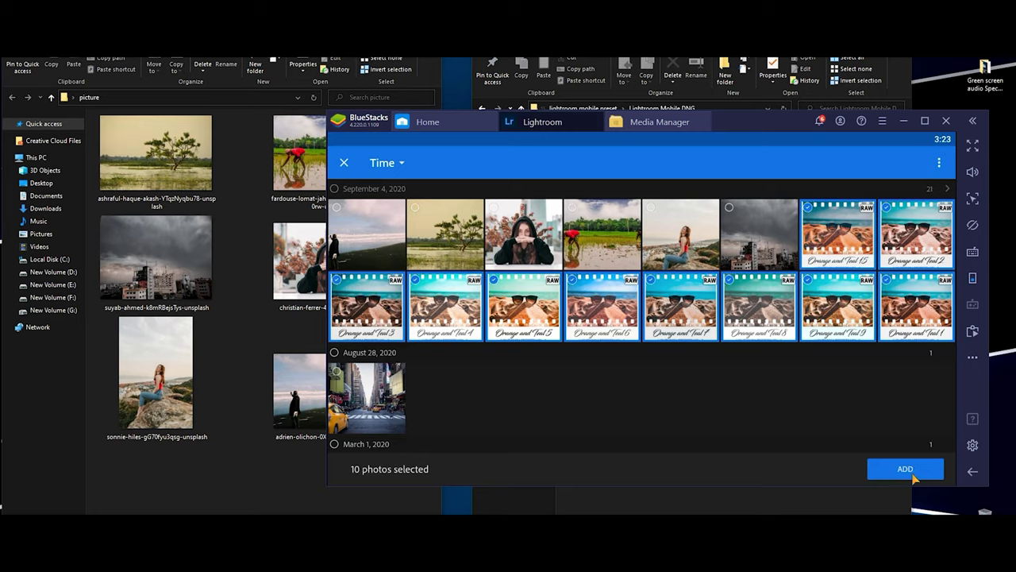
{"action": "left_click", "coordinate": [909, 470]}
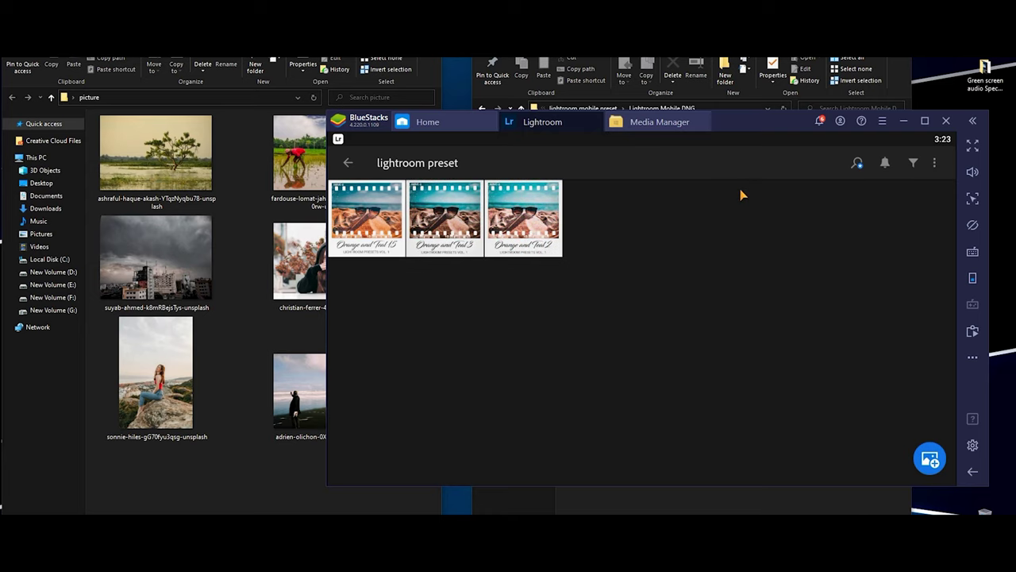
- Return to the Library and create a new album titled "picture"
{"action": "left_click_drag", "start_coordinate": [747, 124], "coordinate": [459, 119]}
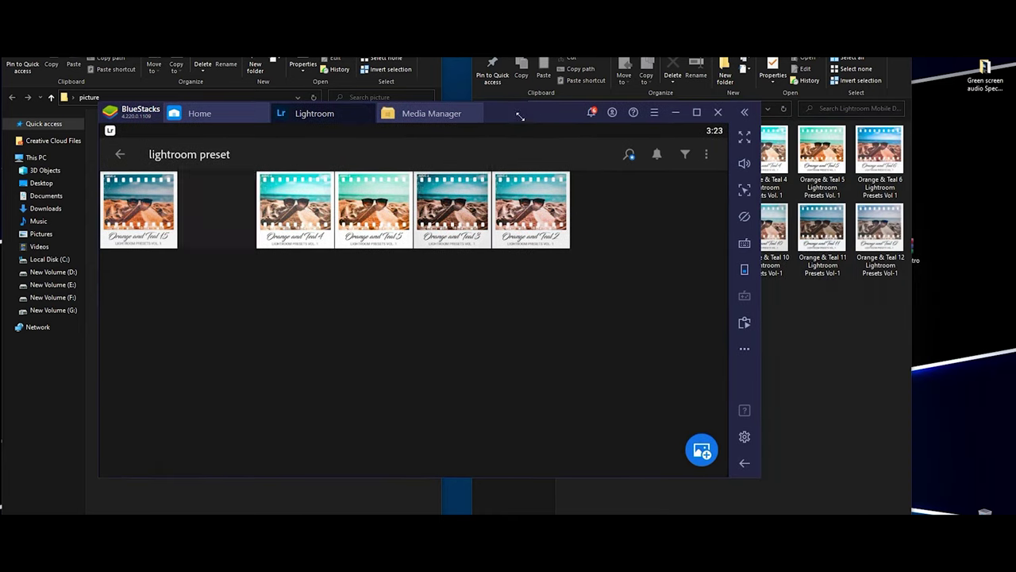
{"action": "left_click", "coordinate": [121, 155]}
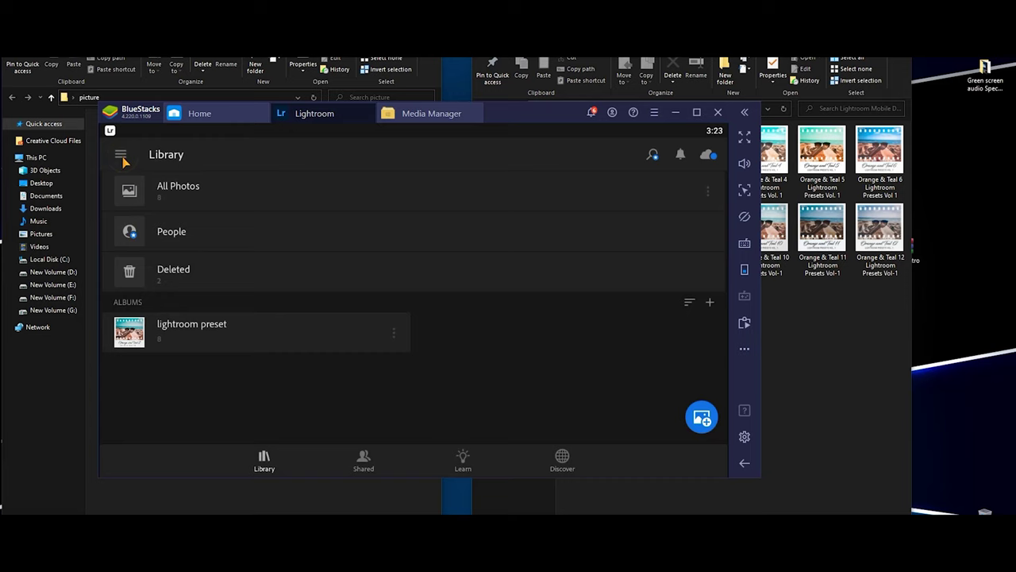
{"action": "left_click", "coordinate": [701, 417]}
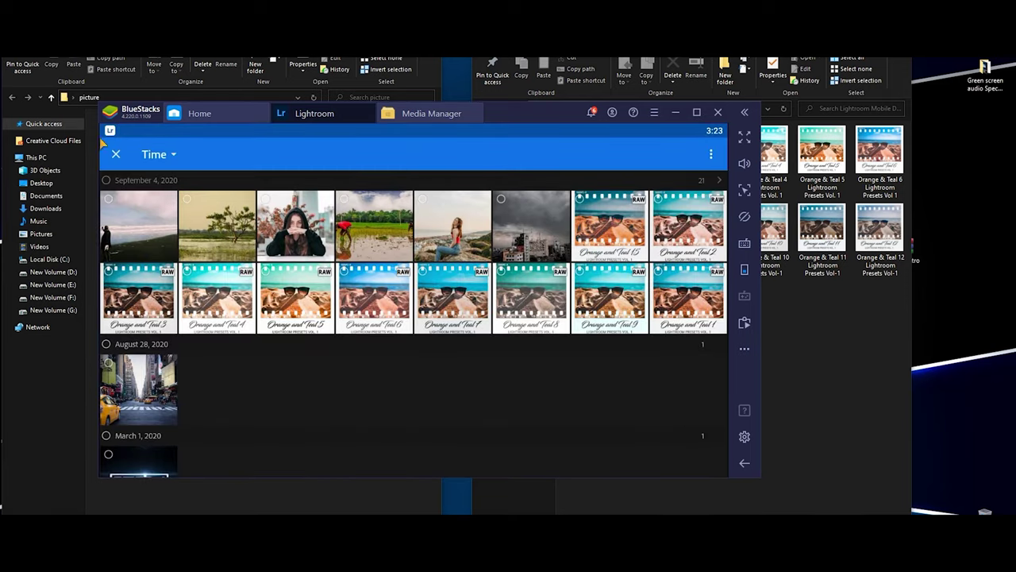
{"action": "left_click", "coordinate": [116, 154]}
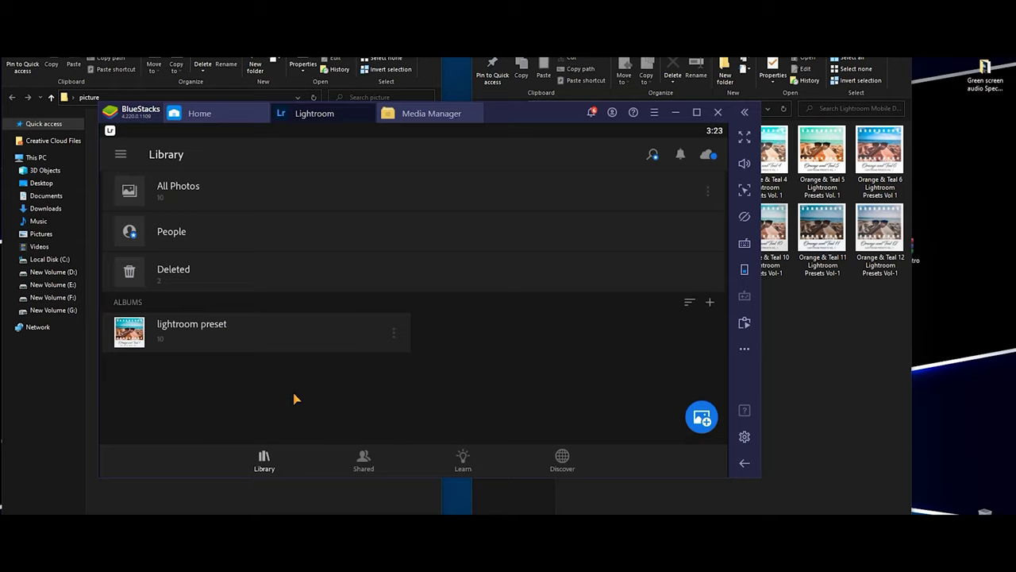
{"action": "left_click", "coordinate": [709, 302]}
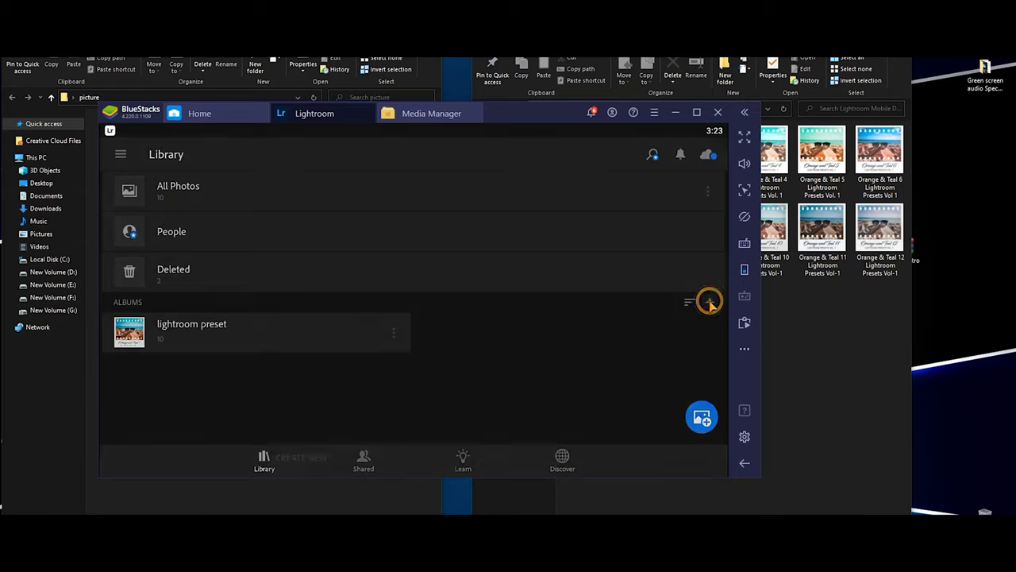
{"action": "left_click", "coordinate": [325, 433]}
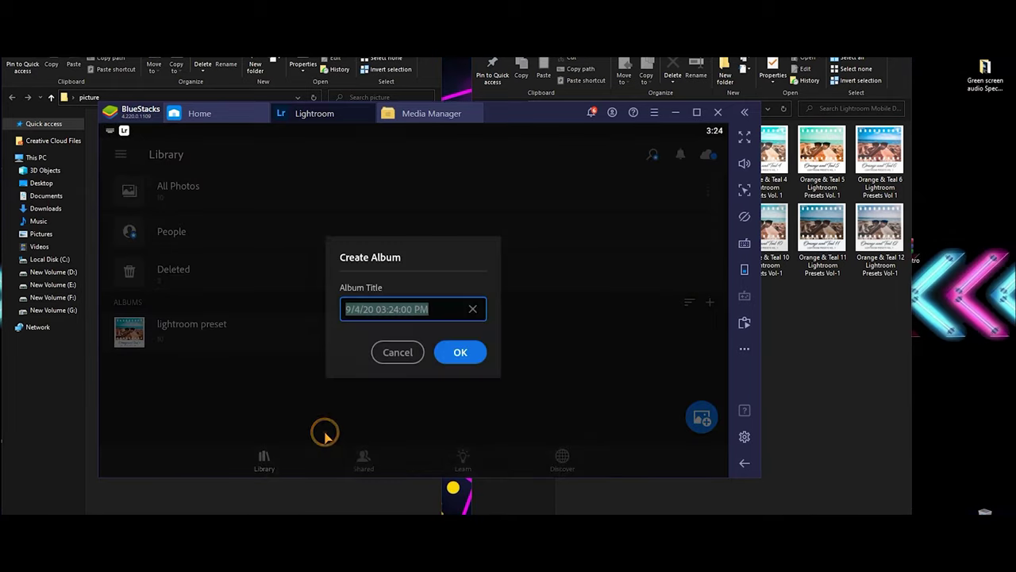
{"action": "type", "text": "picture"}
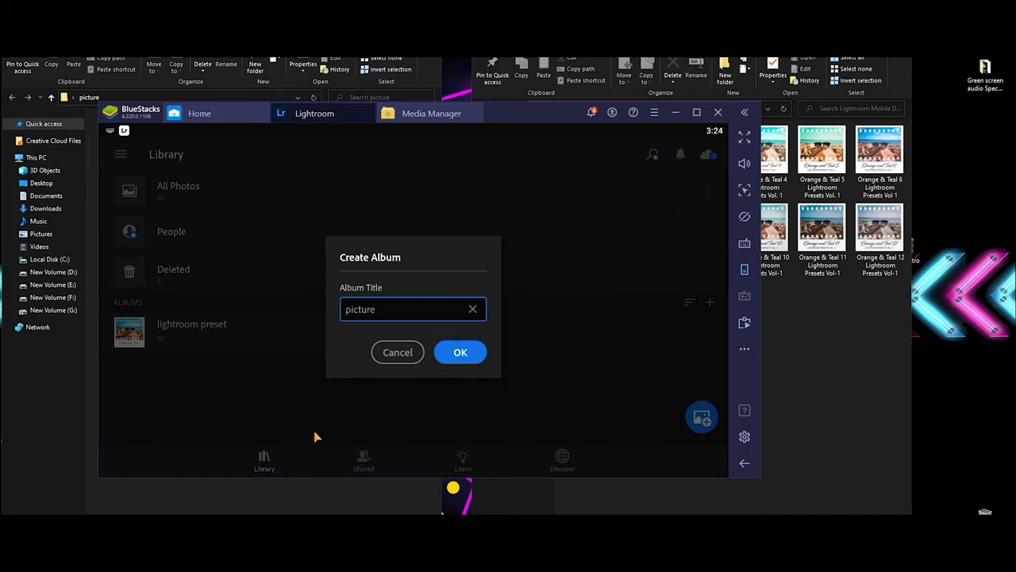
{"action": "left_click", "coordinate": [460, 353]}
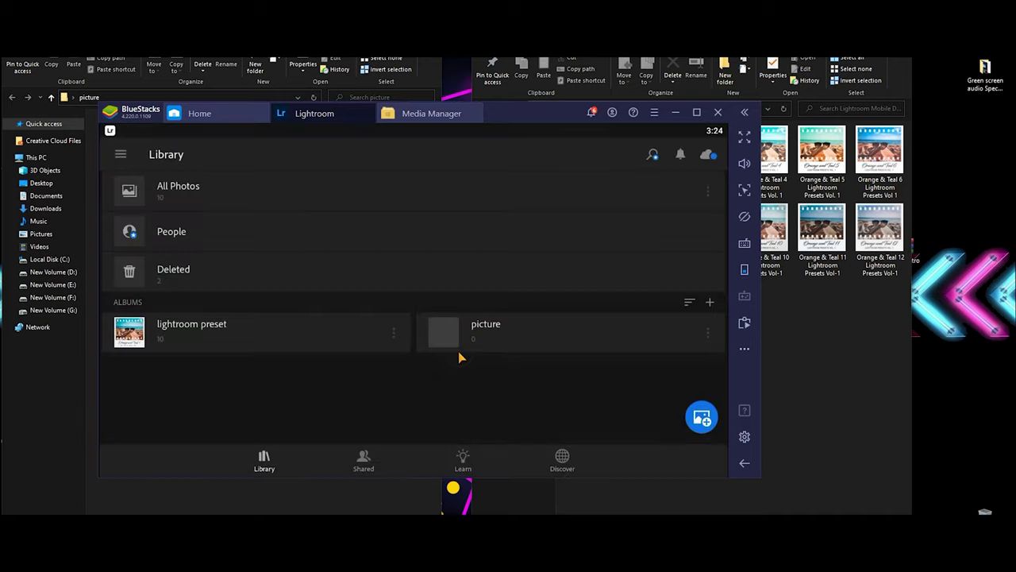
- Open the "picture" album and start adding photos from the device
{"action": "left_click", "coordinate": [500, 341]}
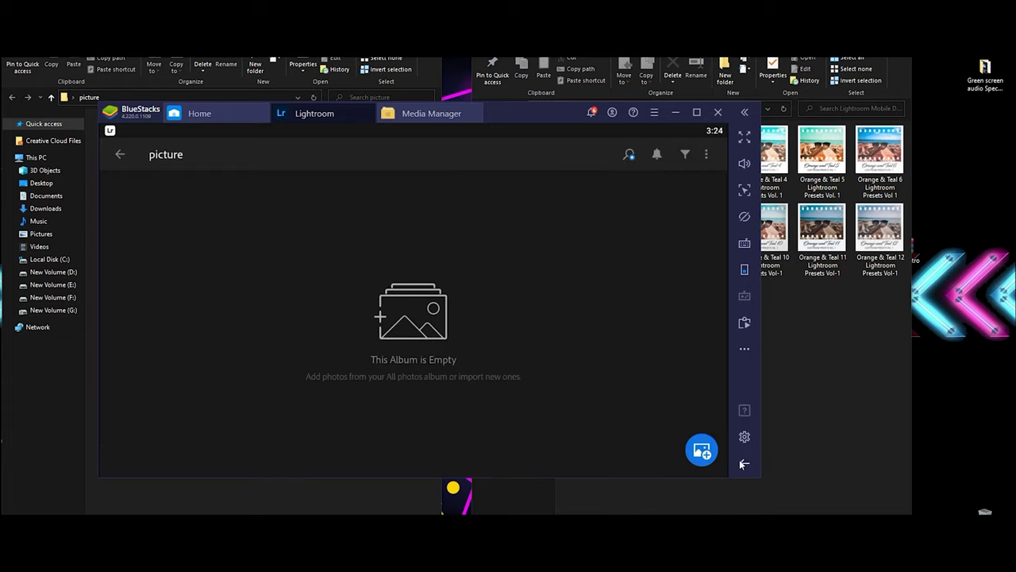
{"action": "left_click", "coordinate": [704, 454]}
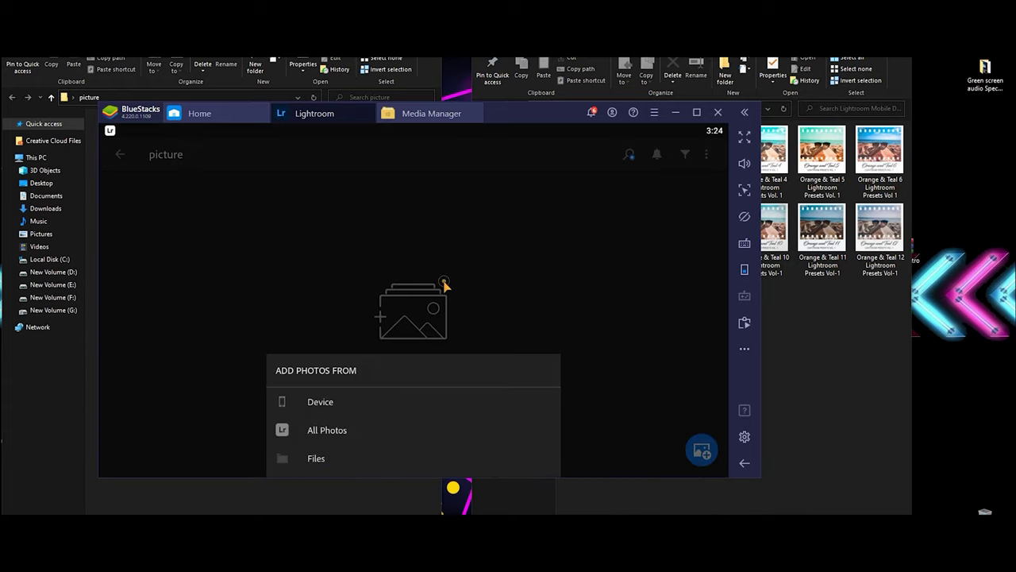
{"action": "left_click", "coordinate": [445, 286]}
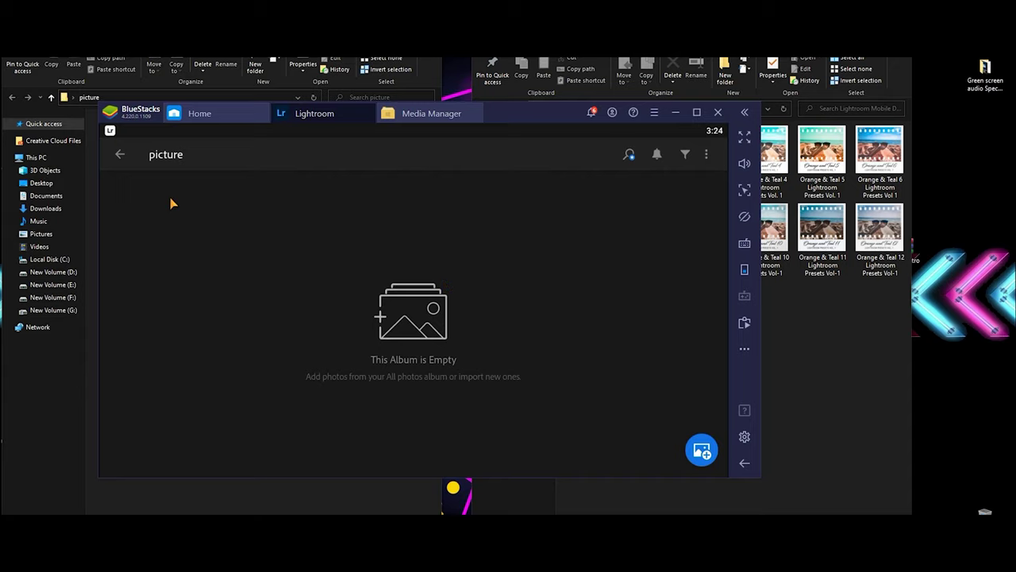
{"action": "left_click", "coordinate": [704, 453]}
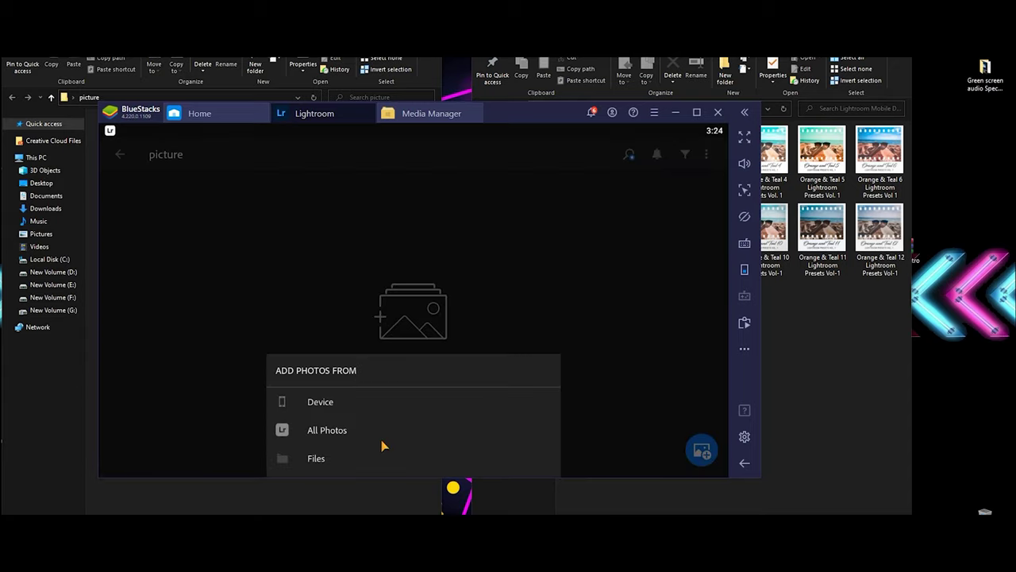
{"action": "left_click", "coordinate": [320, 402]}
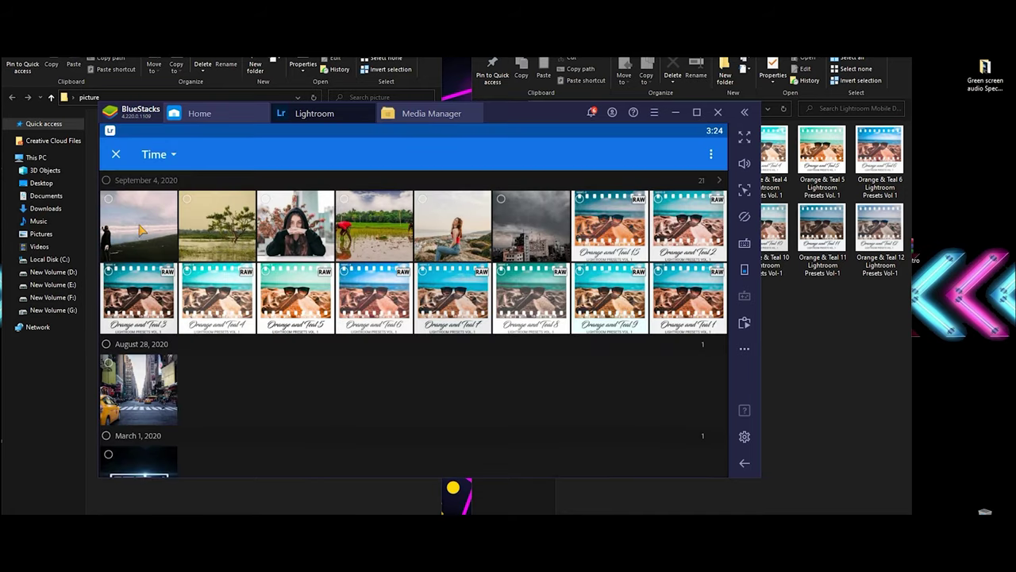
- Add the six non-preset photos of September 4, 2020 and the August 28 street photo to the album, and reopen it from the Library
{"action": "left_click", "coordinate": [139, 229]}
{"action": "left_click", "coordinate": [236, 241]}
{"action": "left_click", "coordinate": [301, 232]}
{"action": "left_click", "coordinate": [374, 226]}
{"action": "left_click", "coordinate": [453, 224]}
{"action": "left_click", "coordinate": [531, 222]}
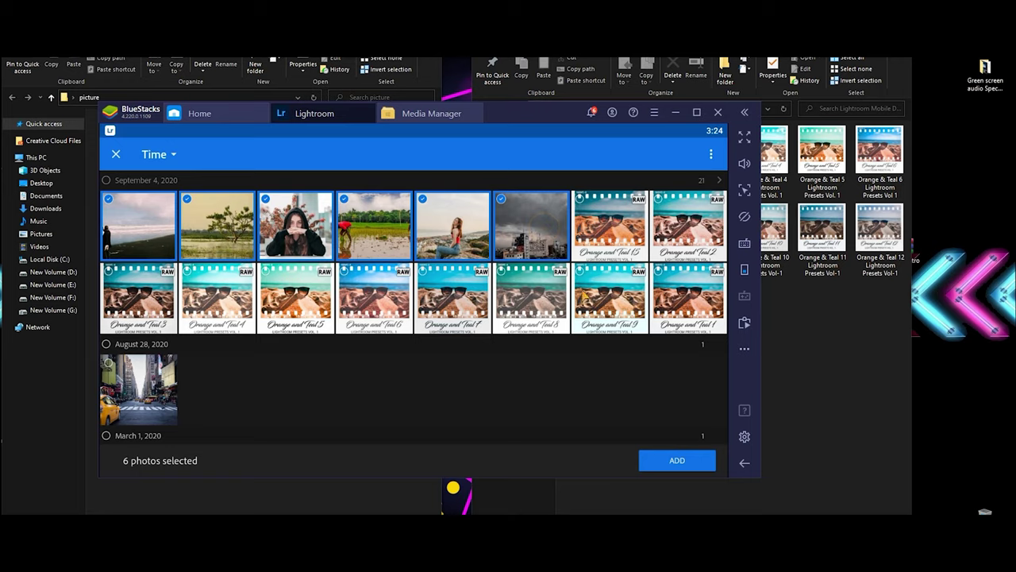
{"action": "left_click", "coordinate": [130, 377]}
{"action": "left_click", "coordinate": [655, 461]}
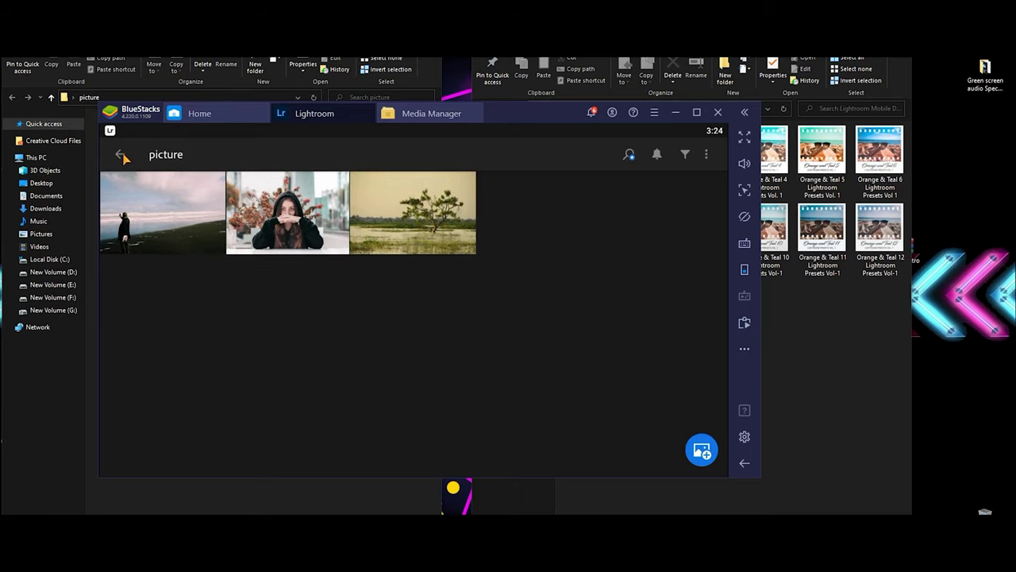
{"action": "left_click", "coordinate": [121, 156]}
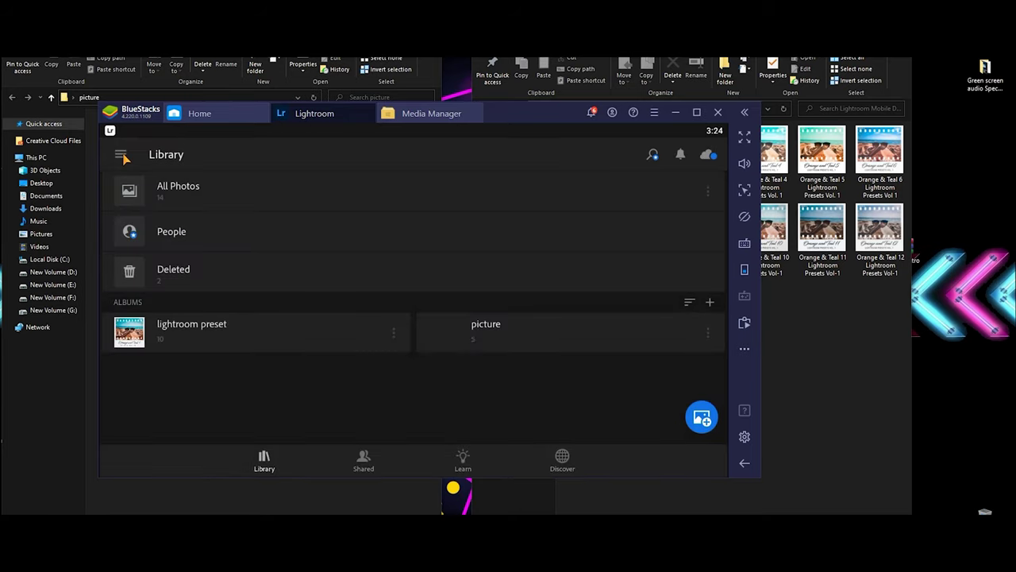
{"action": "left_click", "coordinate": [513, 347]}
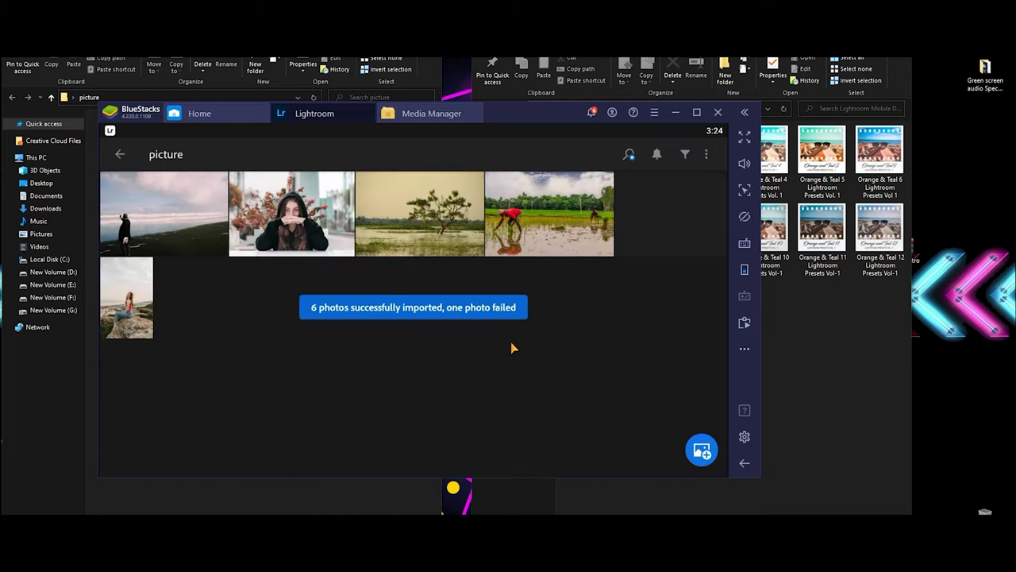
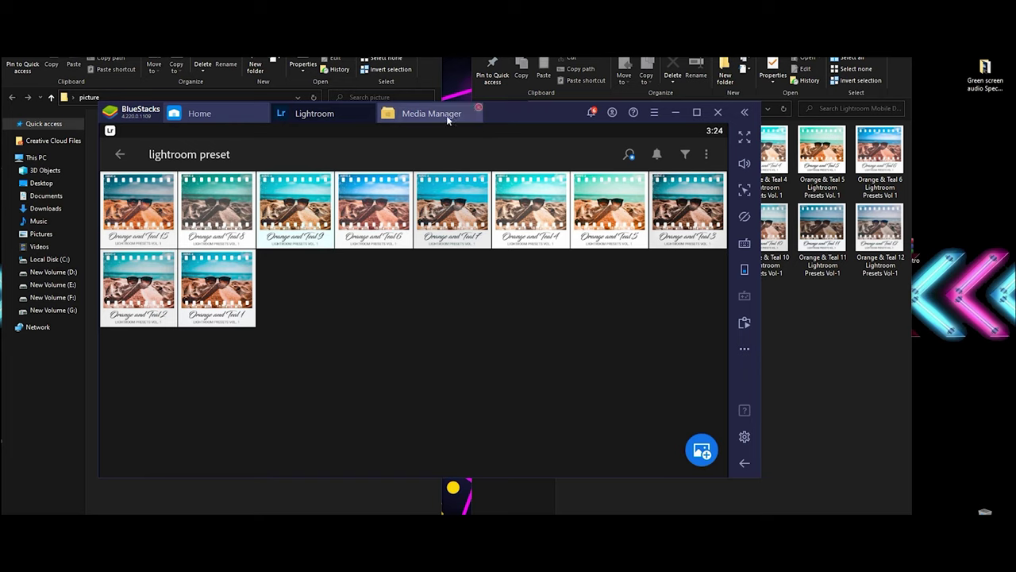
- Add the Orange and Teal presets 10 to 14 from the device to the "lightroom preset" album, expanding the September 4, 2020 group
{"action": "left_click", "coordinate": [701, 451]}
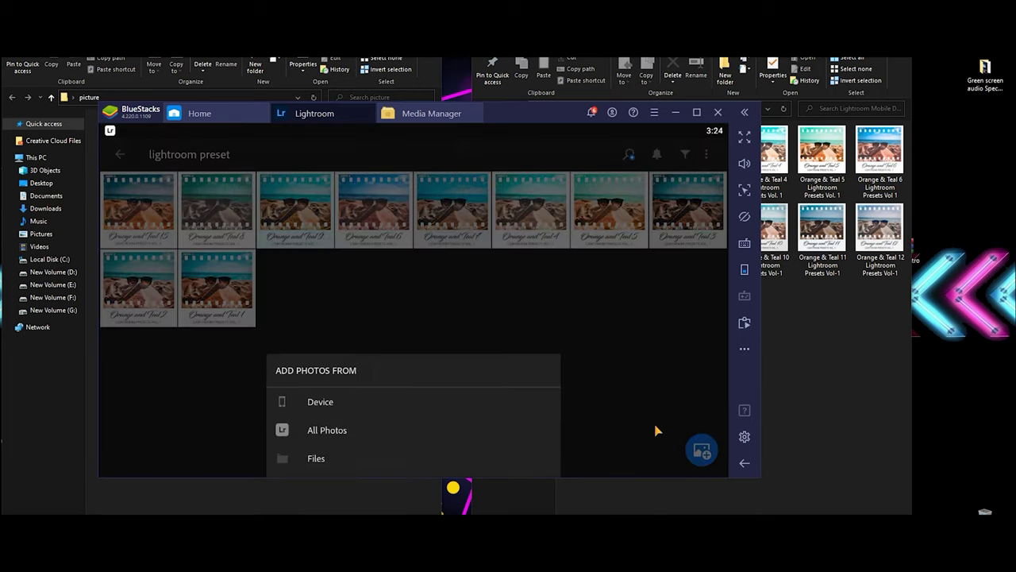
{"action": "left_click", "coordinate": [311, 403]}
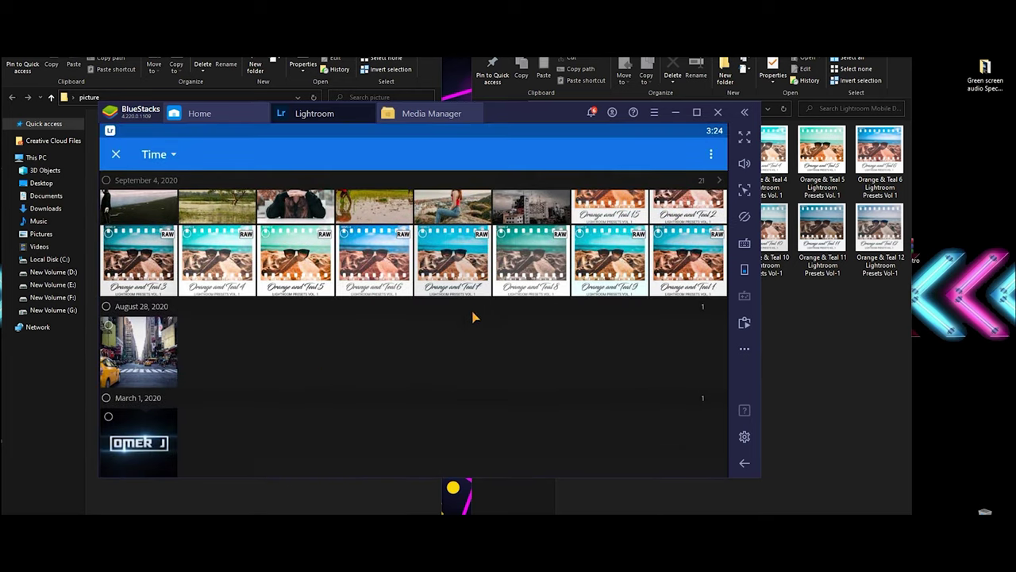
{"action": "left_click", "coordinate": [720, 178]}
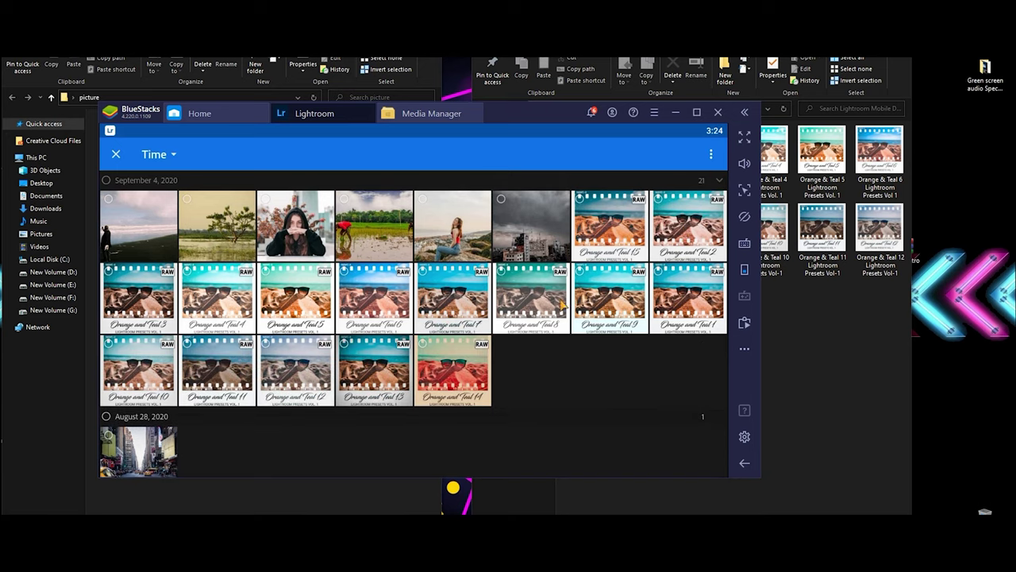
{"action": "left_click", "coordinate": [147, 380]}
{"action": "left_click", "coordinate": [213, 372]}
{"action": "left_click", "coordinate": [292, 373]}
{"action": "left_click", "coordinate": [366, 377]}
{"action": "left_click", "coordinate": [456, 386]}
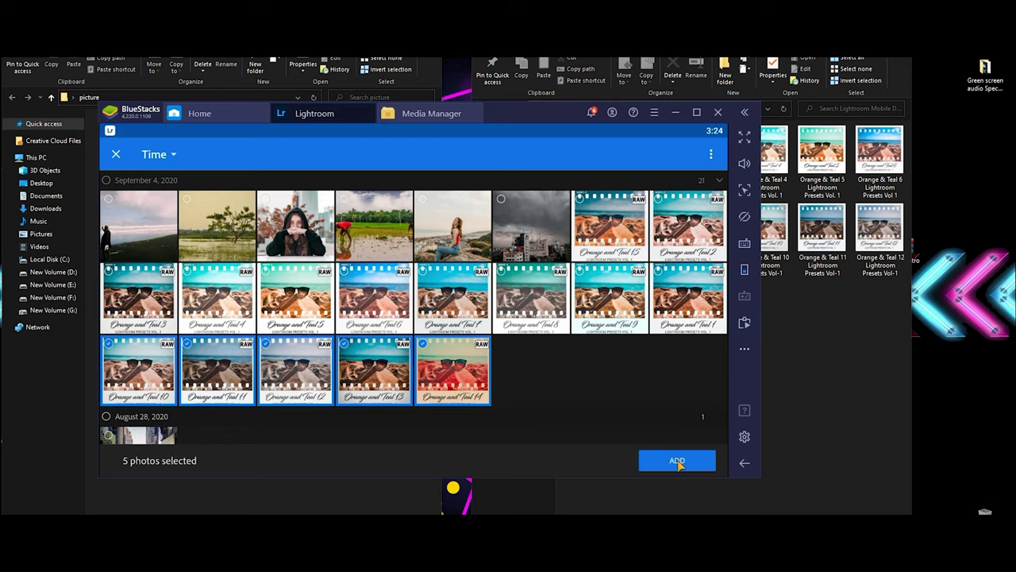
{"action": "left_click", "coordinate": [690, 313]}
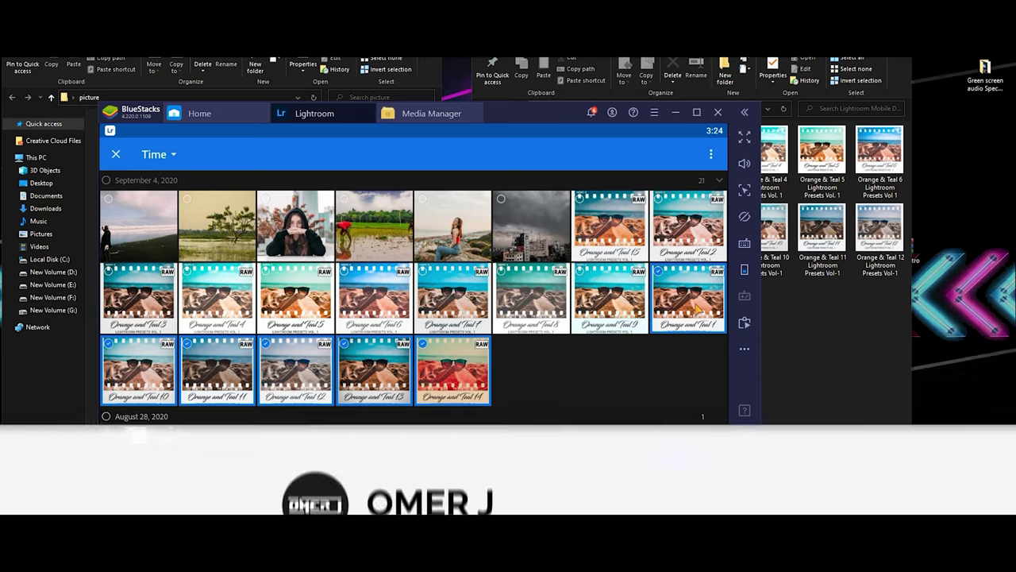
{"action": "left_click", "coordinate": [698, 309]}
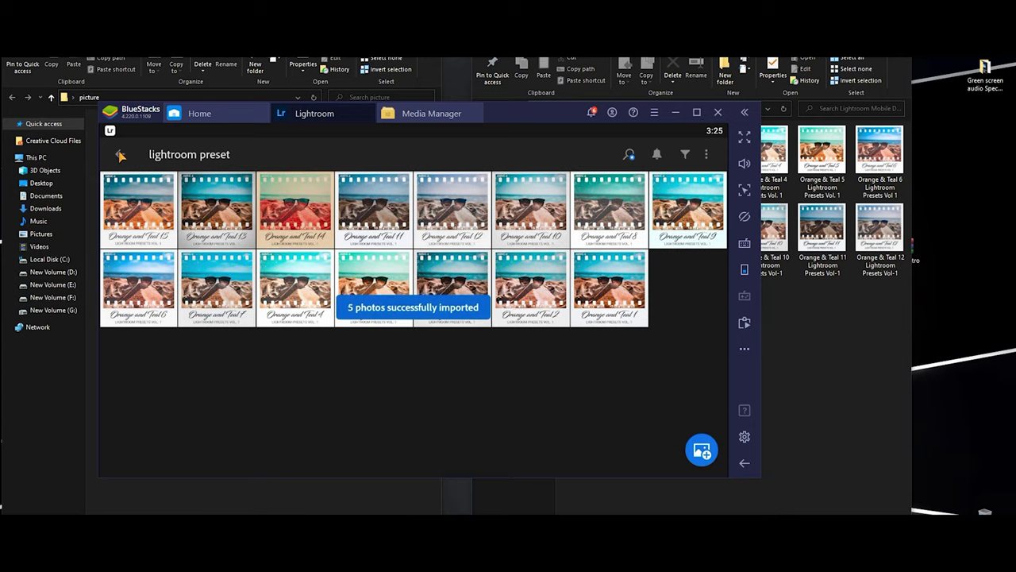
- Check the contents of the "picture" album and then the "lightroom preset" album
{"action": "left_click", "coordinate": [120, 155]}
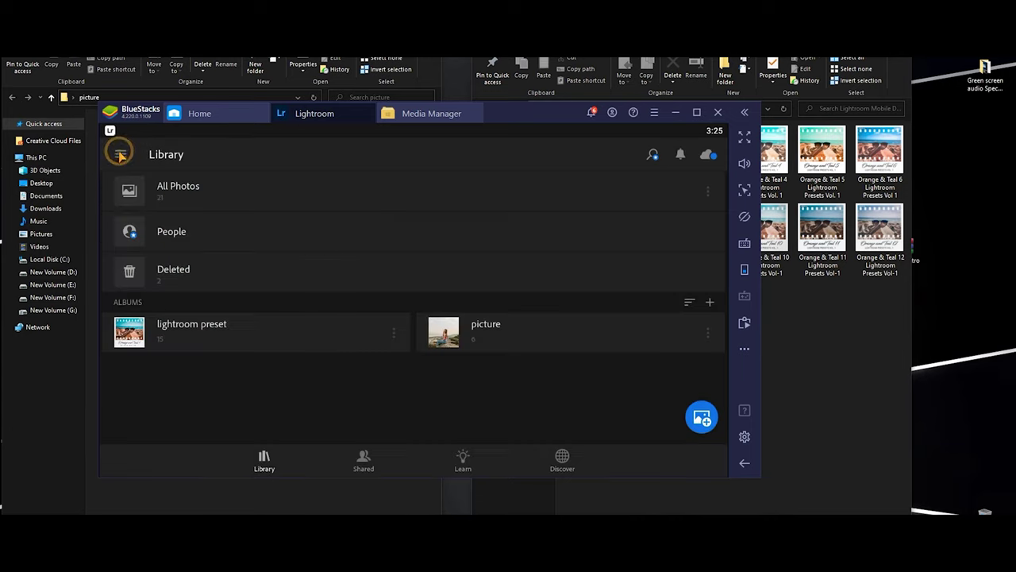
{"action": "left_click", "coordinate": [535, 337]}
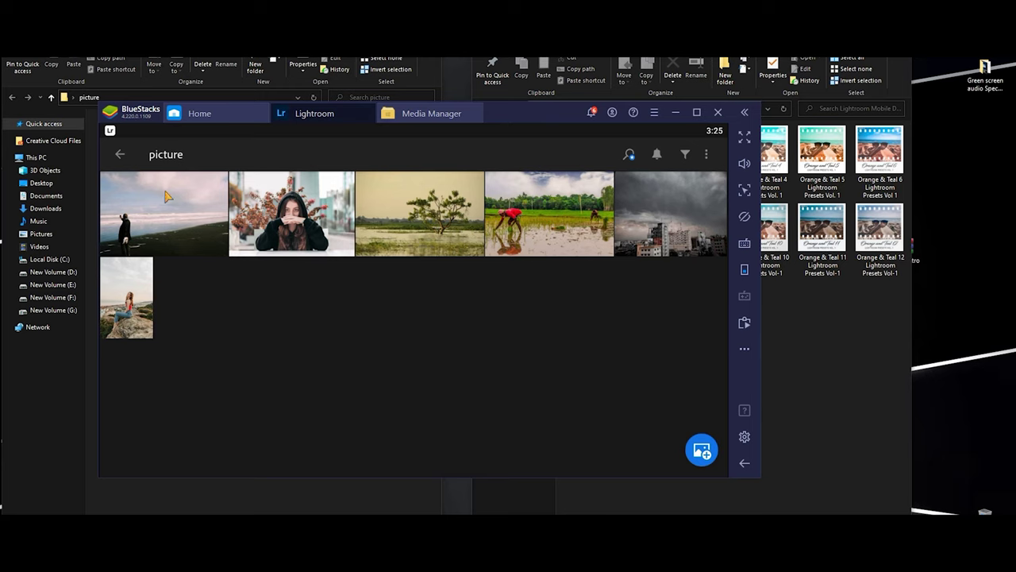
{"action": "left_click", "coordinate": [121, 156]}
{"action": "left_click", "coordinate": [241, 349]}
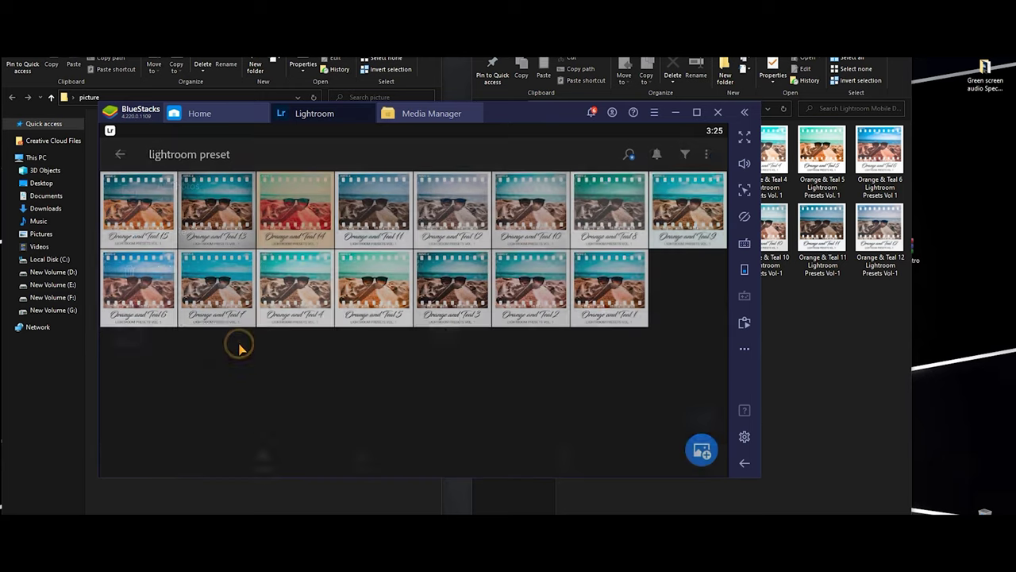
{"action": "left_click", "coordinate": [308, 392]}
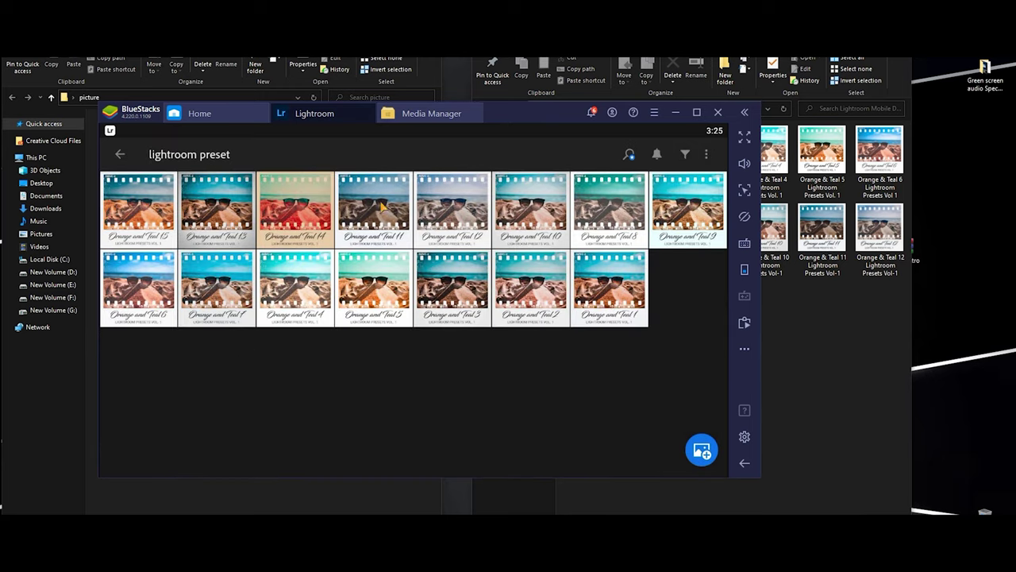
- Open the Orange and Teal 15 preset photo, show its adjustments and copy its settings with the default selection, leaving out Tools and Geometry
{"action": "left_click", "coordinate": [135, 205]}
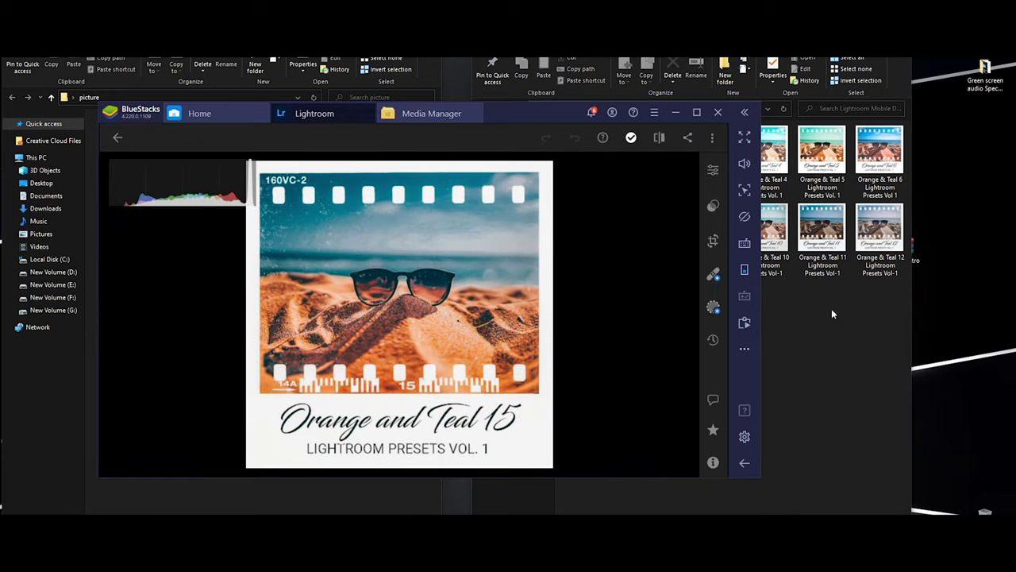
{"action": "left_click", "coordinate": [713, 139]}
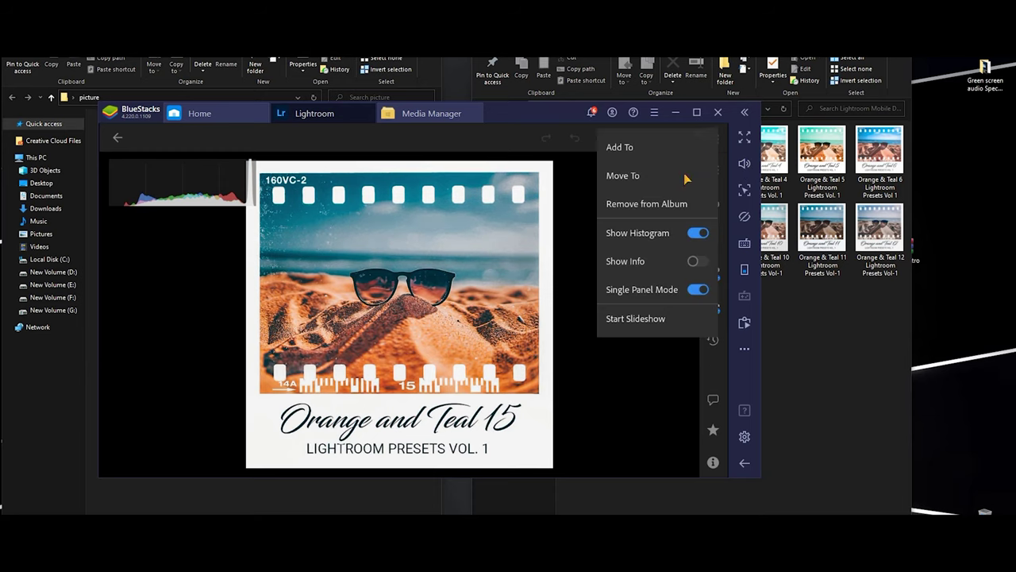
{"action": "left_click", "coordinate": [574, 220]}
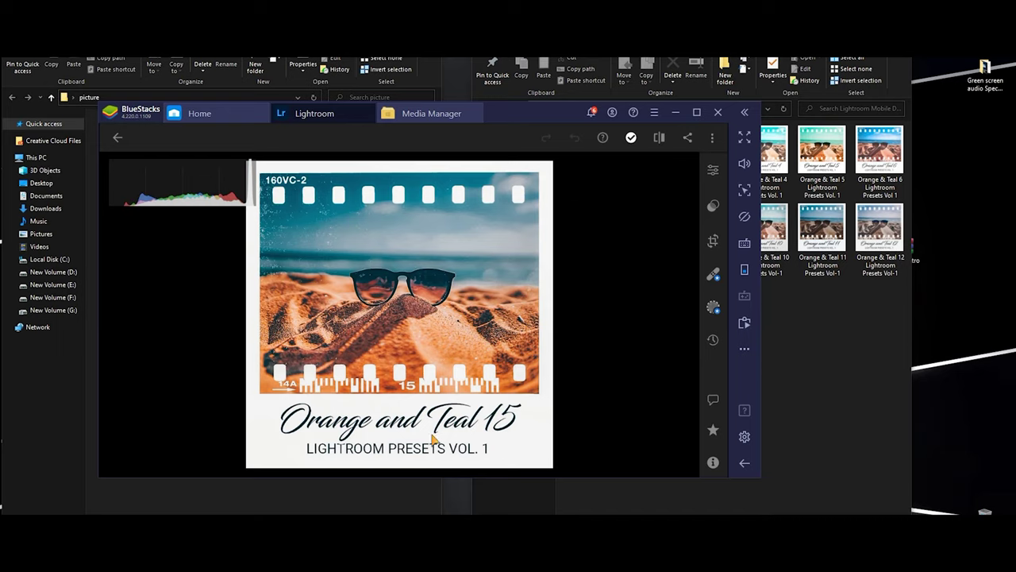
{"action": "left_click", "coordinate": [713, 171]}
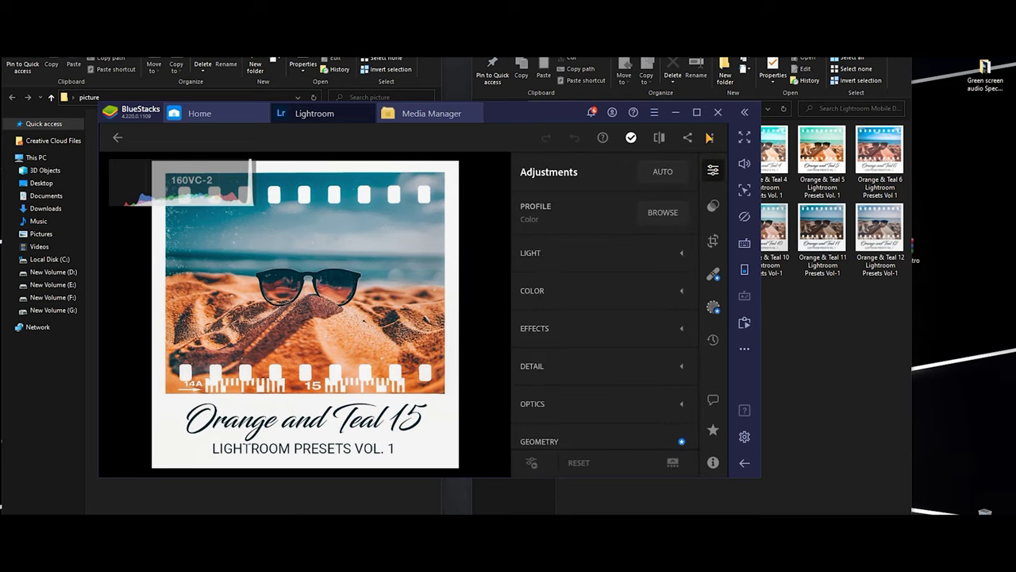
{"action": "left_click", "coordinate": [717, 138]}
{"action": "left_click", "coordinate": [633, 347]}
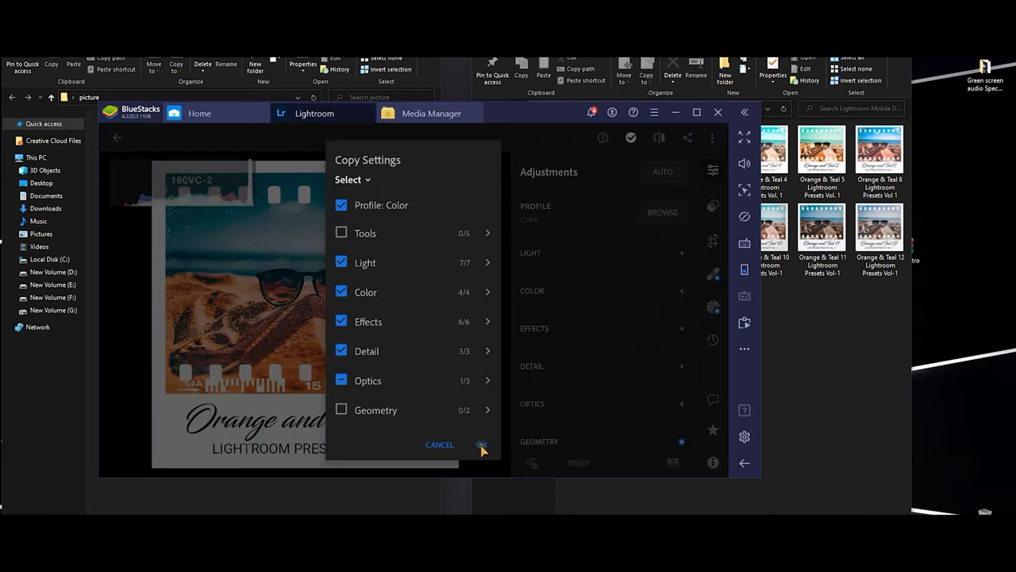
{"action": "left_click", "coordinate": [481, 446]}
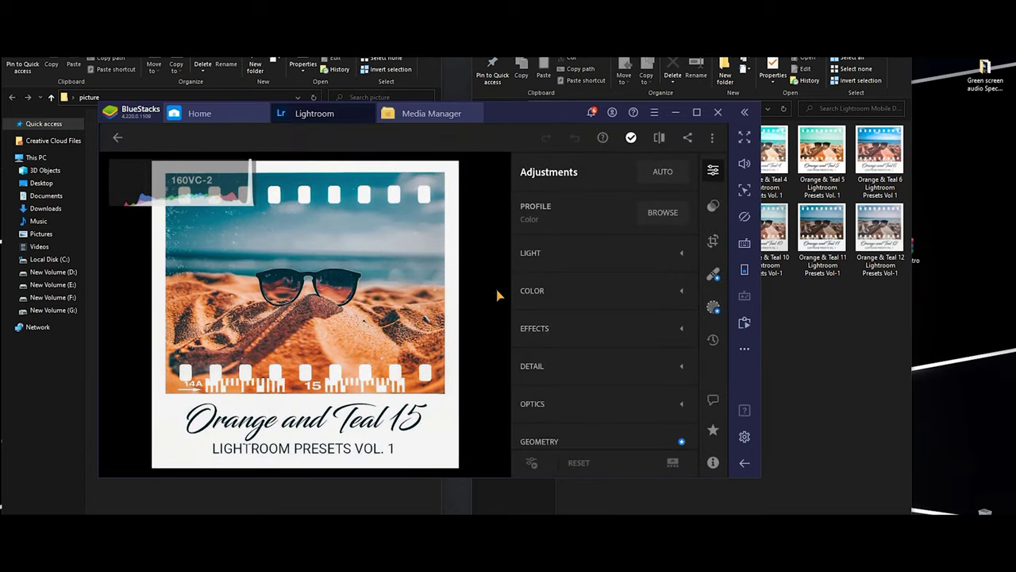
- Copy the Orange and Teal 15 photo's settings again: profile, light, color, effects, detail and the preselected optics option
{"action": "left_click", "coordinate": [498, 295]}
{"action": "left_click", "coordinate": [678, 197]}
{"action": "left_click", "coordinate": [713, 171]}
{"action": "left_click", "coordinate": [713, 171]}
{"action": "left_click", "coordinate": [712, 137]}
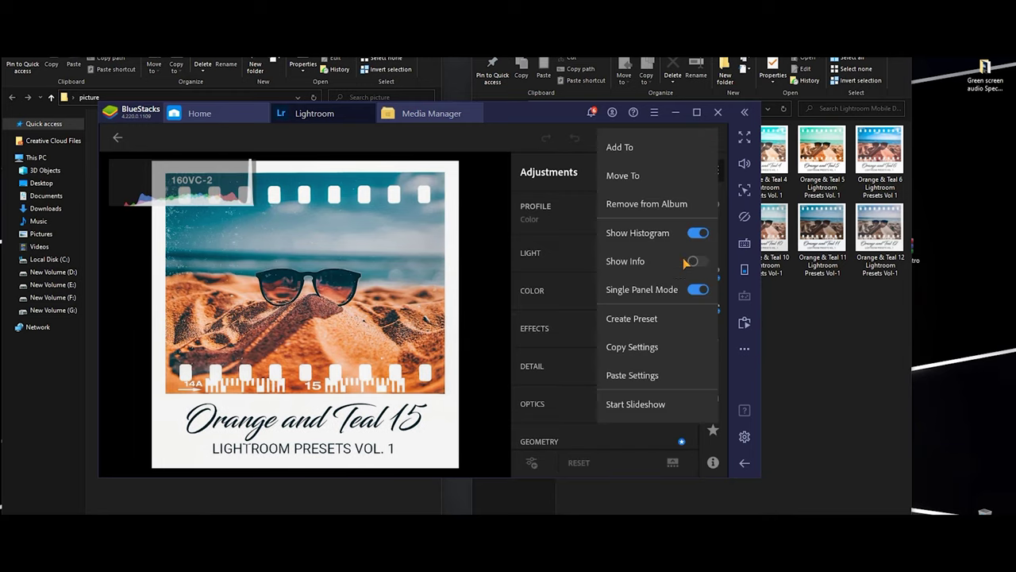
{"action": "left_click", "coordinate": [625, 348]}
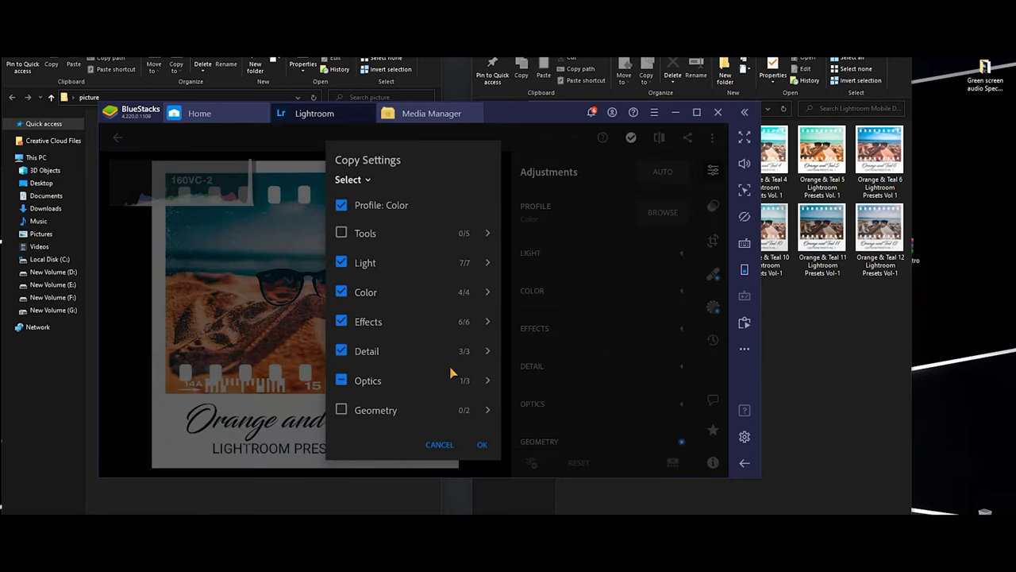
{"action": "left_click", "coordinate": [482, 444]}
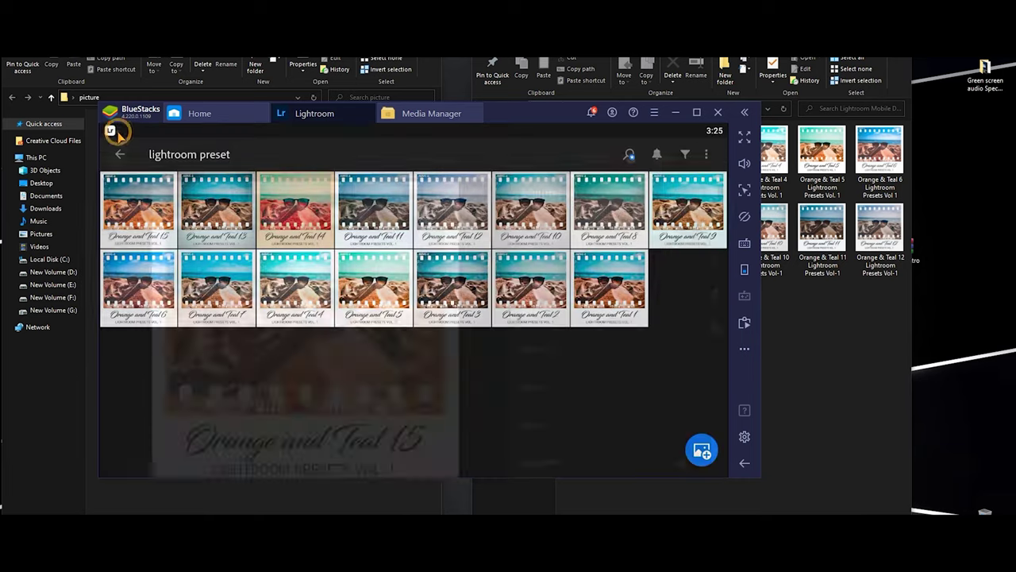
- Open the hooded woman portrait in the "picture" album, show its adjustments and paste the copied Orange and Teal 15 settings
{"action": "left_click", "coordinate": [117, 137]}
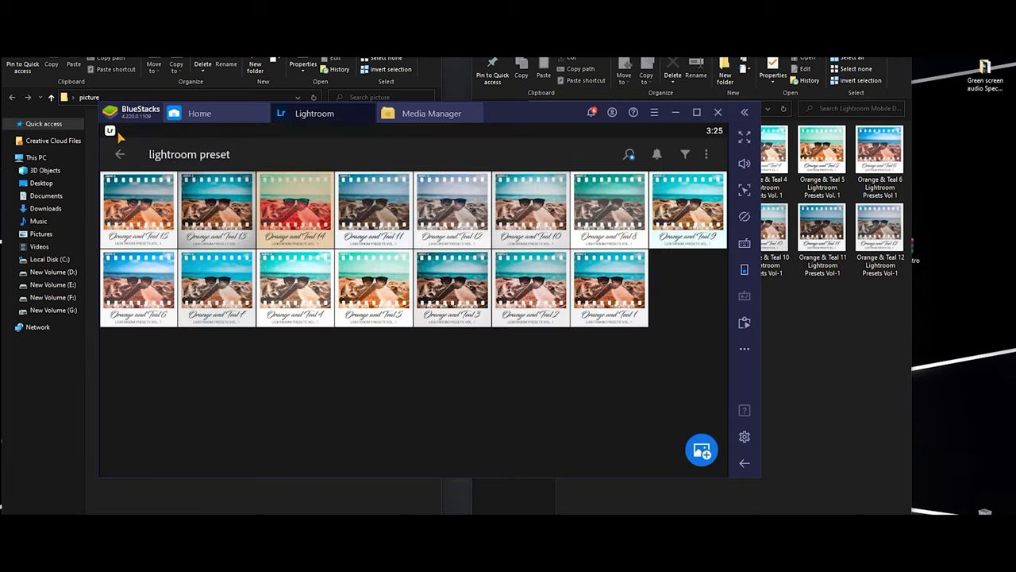
{"action": "left_click", "coordinate": [120, 155]}
{"action": "left_click", "coordinate": [509, 326]}
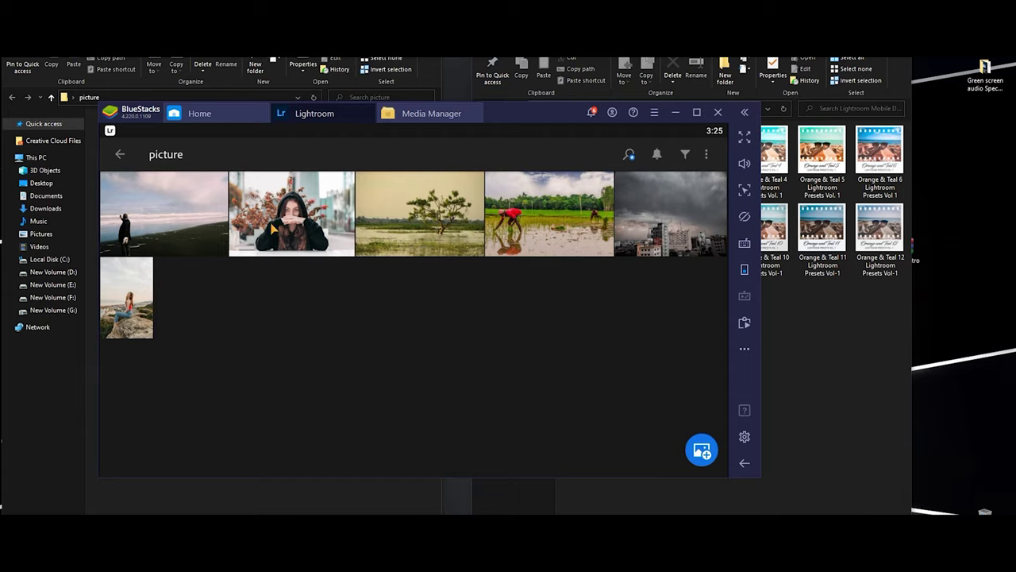
{"action": "left_click", "coordinate": [300, 206]}
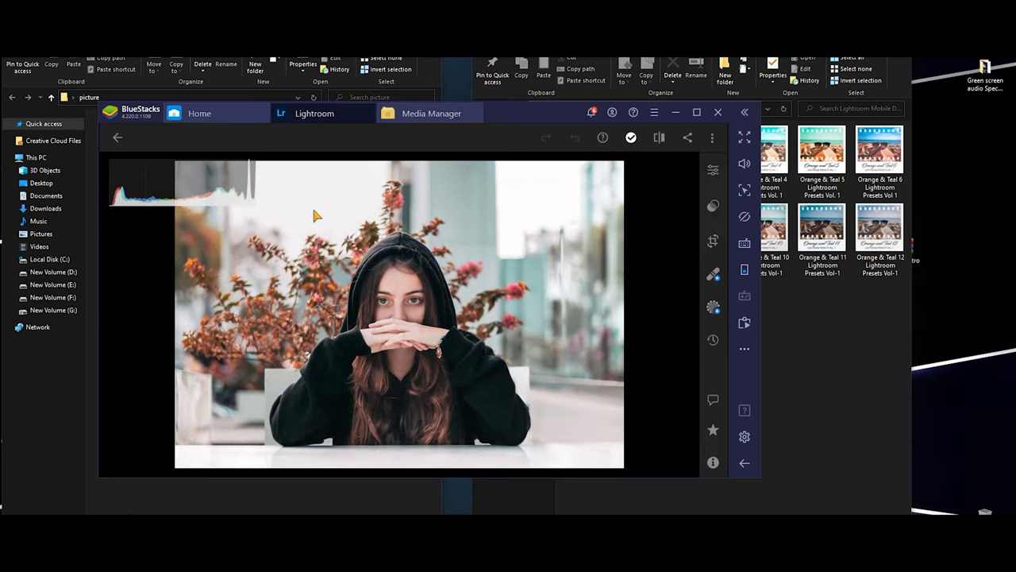
{"action": "left_click", "coordinate": [714, 171]}
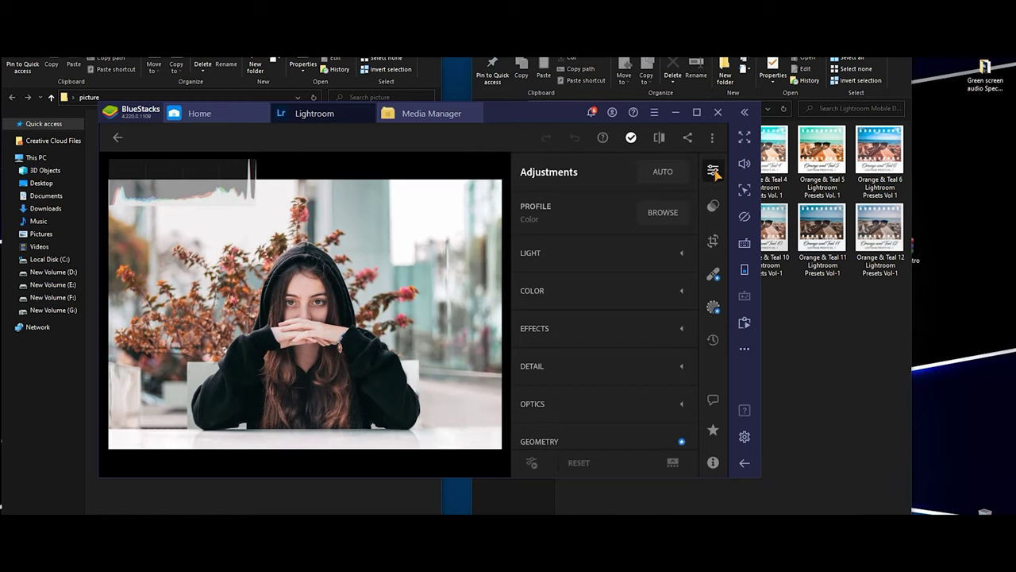
{"action": "left_click", "coordinate": [712, 139]}
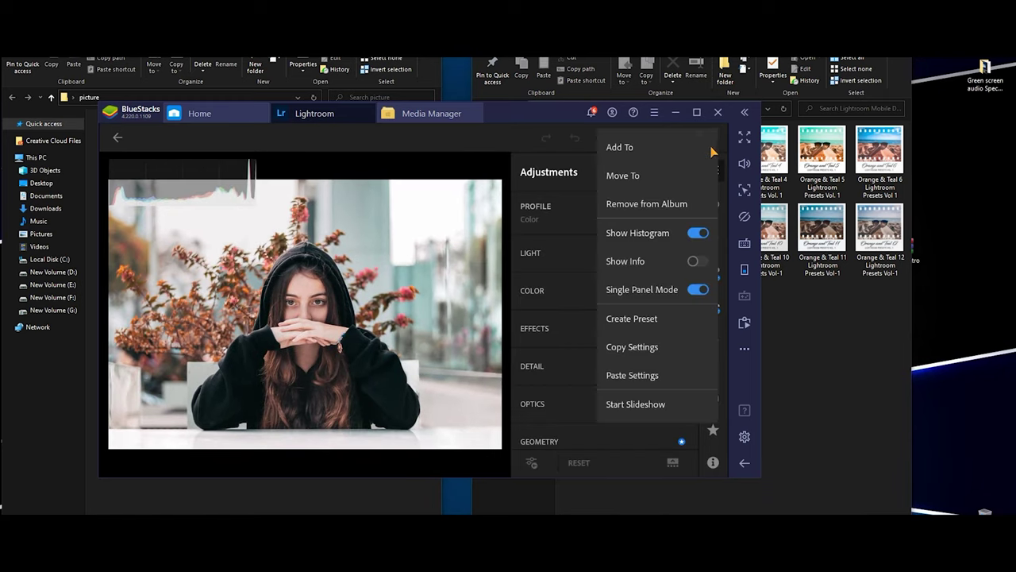
{"action": "left_click", "coordinate": [632, 375]}
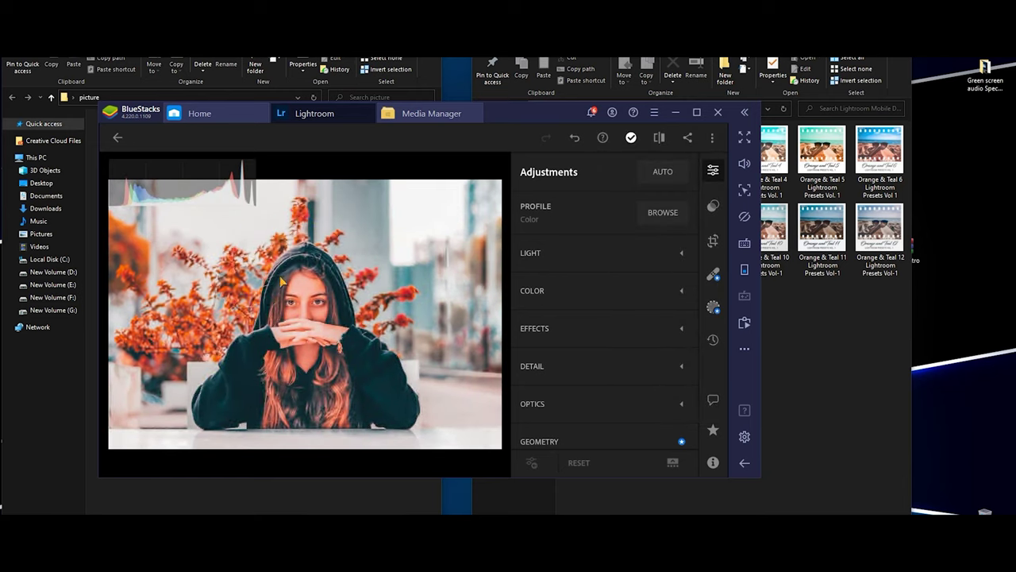
- Compare the portrait with and without the preset by undoing the pasted settings, redoing them and undoing them again
{"action": "left_click", "coordinate": [573, 140]}
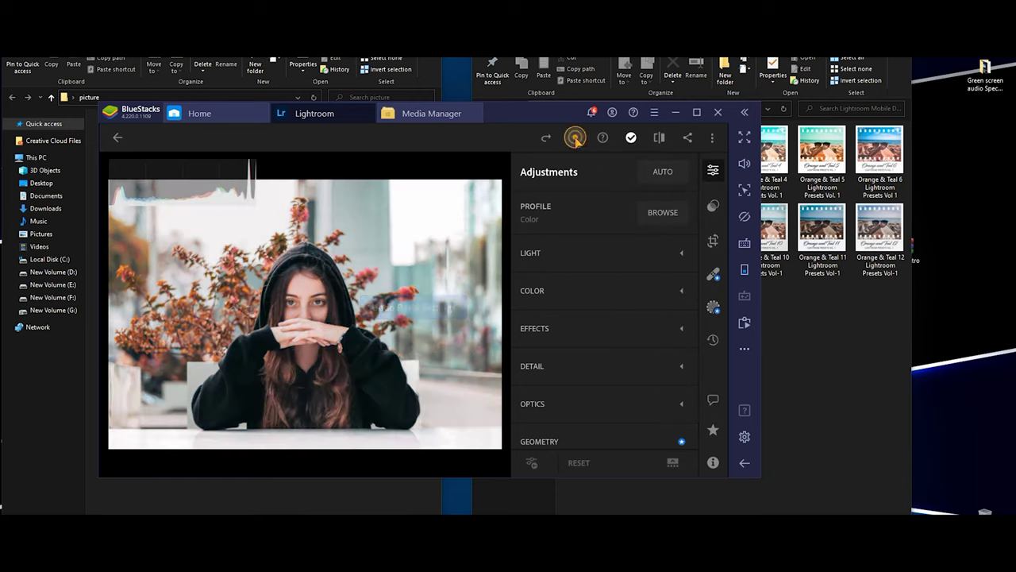
{"action": "left_click", "coordinate": [545, 138]}
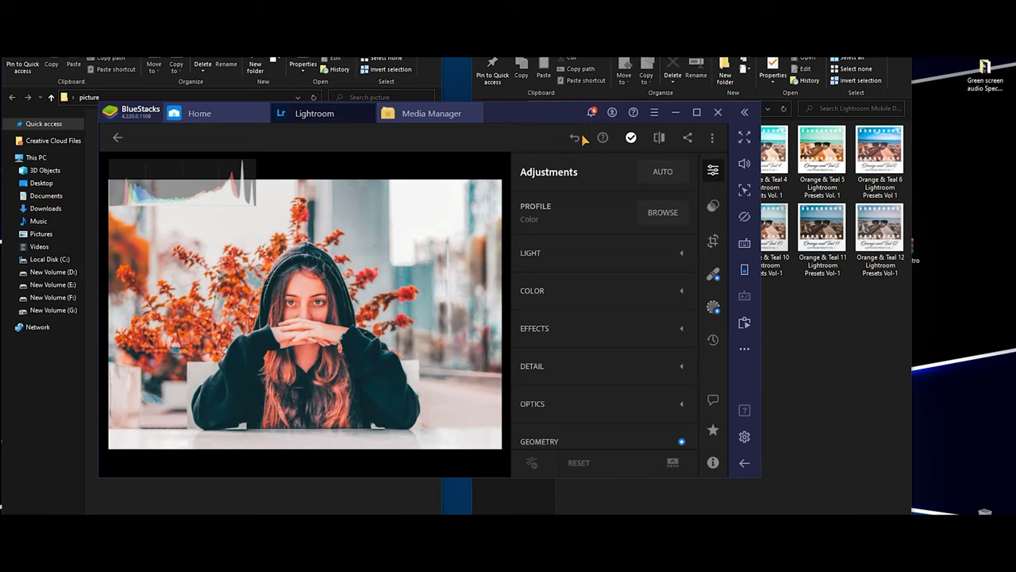
{"action": "left_click", "coordinate": [575, 138]}
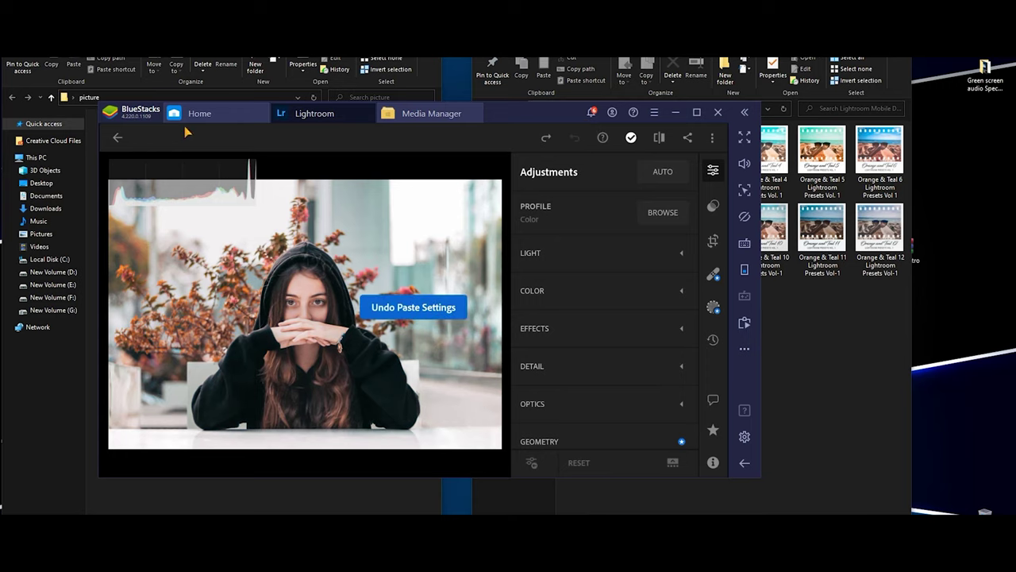
- Open the lone tree photo in the "picture" album, paste the Orange and Teal 15 settings onto it and undo the paste
{"action": "left_click", "coordinate": [117, 138]}
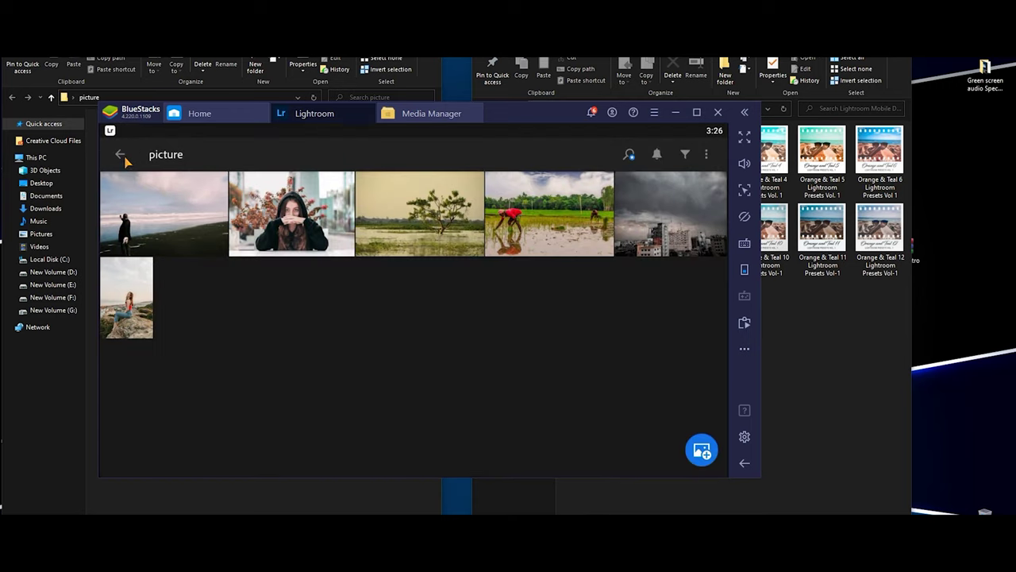
{"action": "left_click", "coordinate": [435, 219]}
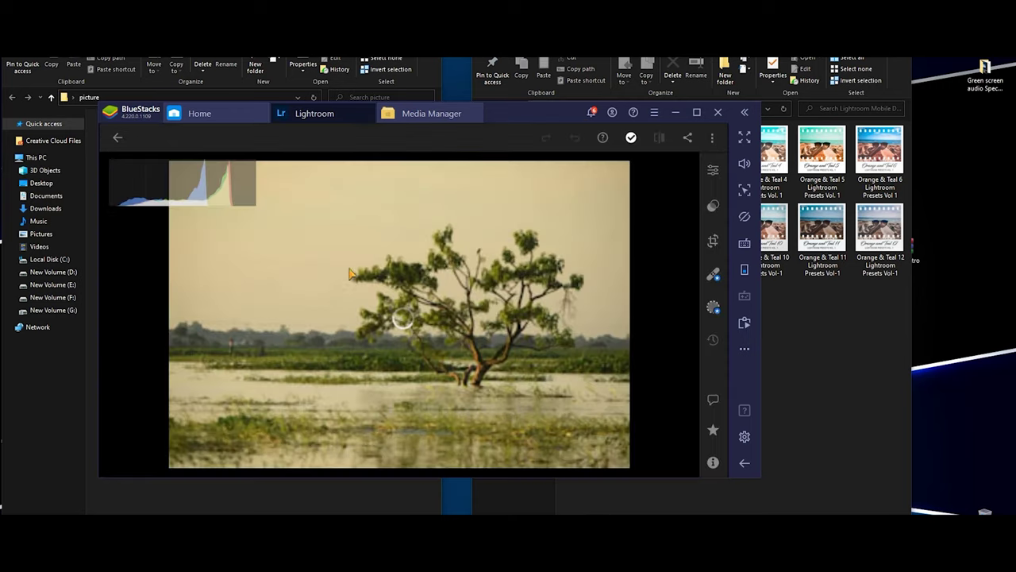
{"action": "left_click", "coordinate": [712, 137]}
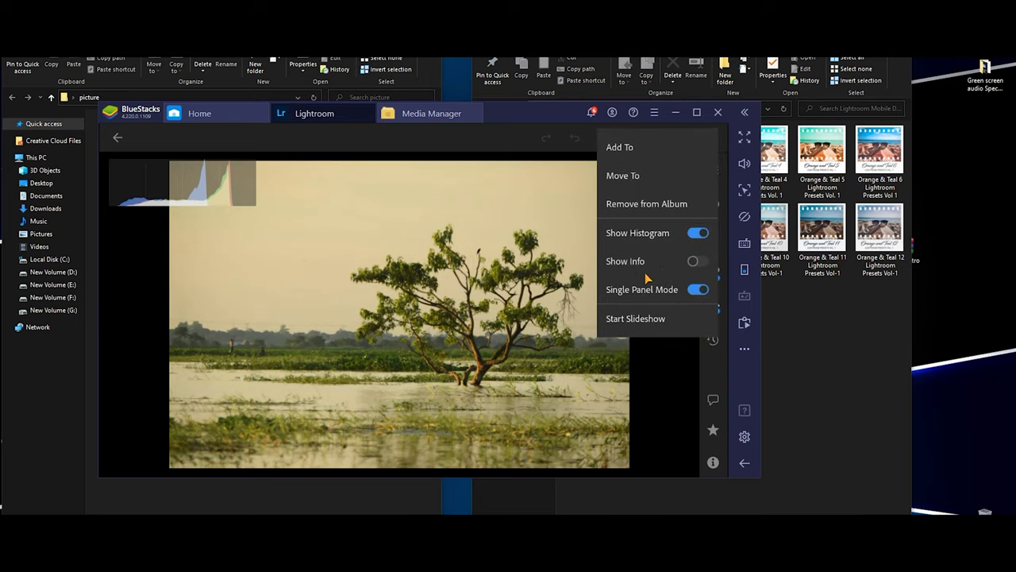
{"action": "left_click", "coordinate": [575, 228]}
{"action": "left_click", "coordinate": [711, 170]}
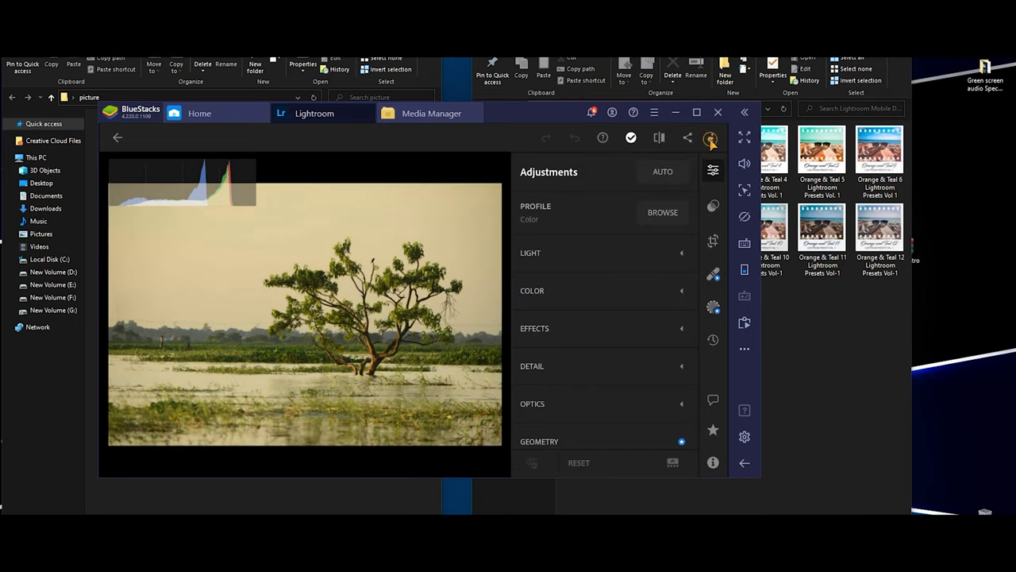
{"action": "left_click", "coordinate": [712, 137]}
{"action": "left_click", "coordinate": [624, 376]}
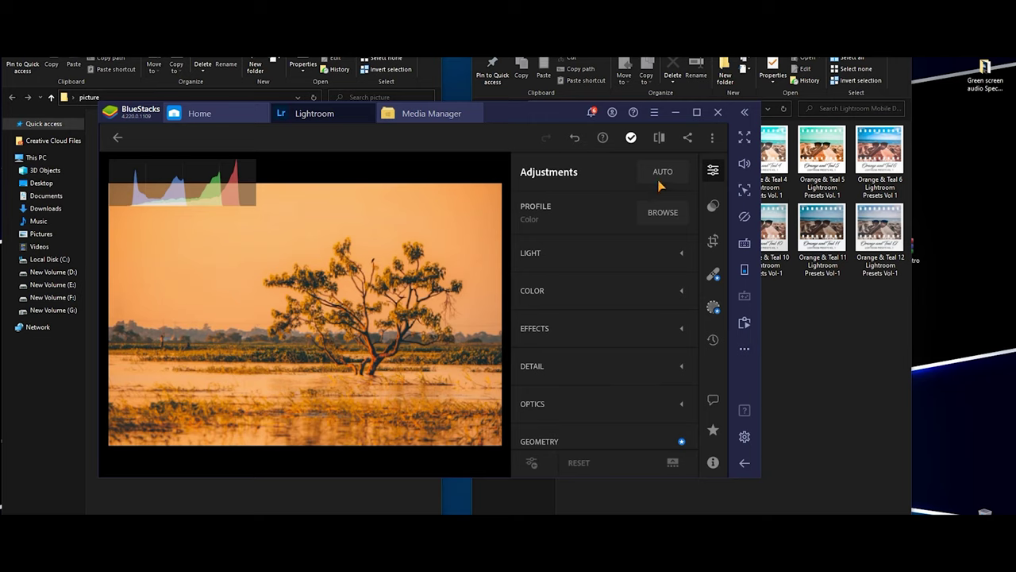
{"action": "left_click", "coordinate": [575, 138]}
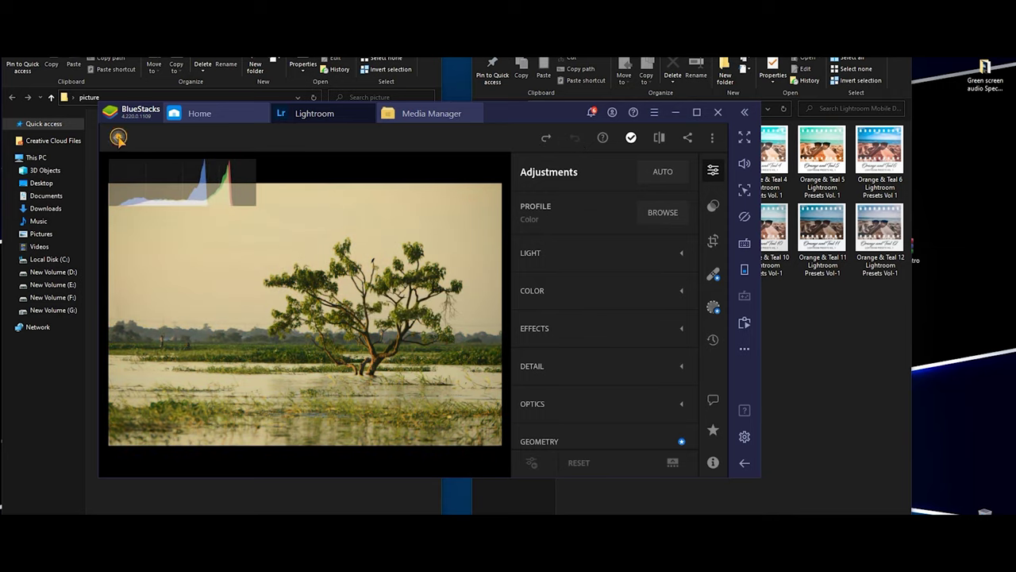
- Open the Orange and Teal 8 photo in the "lightroom preset" album and copy its settings with the default selection
{"action": "left_click", "coordinate": [117, 137]}
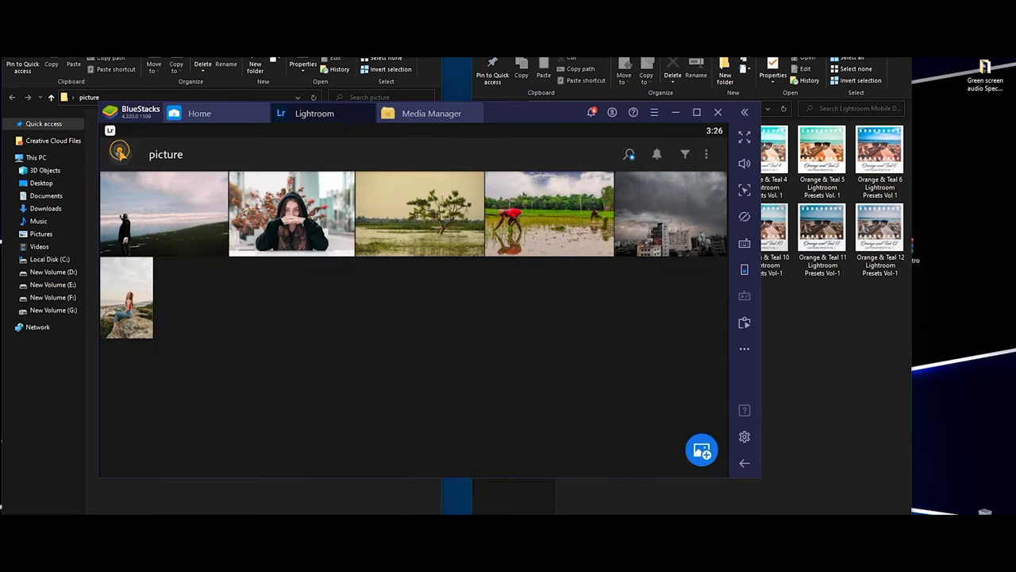
{"action": "left_click", "coordinate": [119, 153]}
{"action": "left_click", "coordinate": [257, 337]}
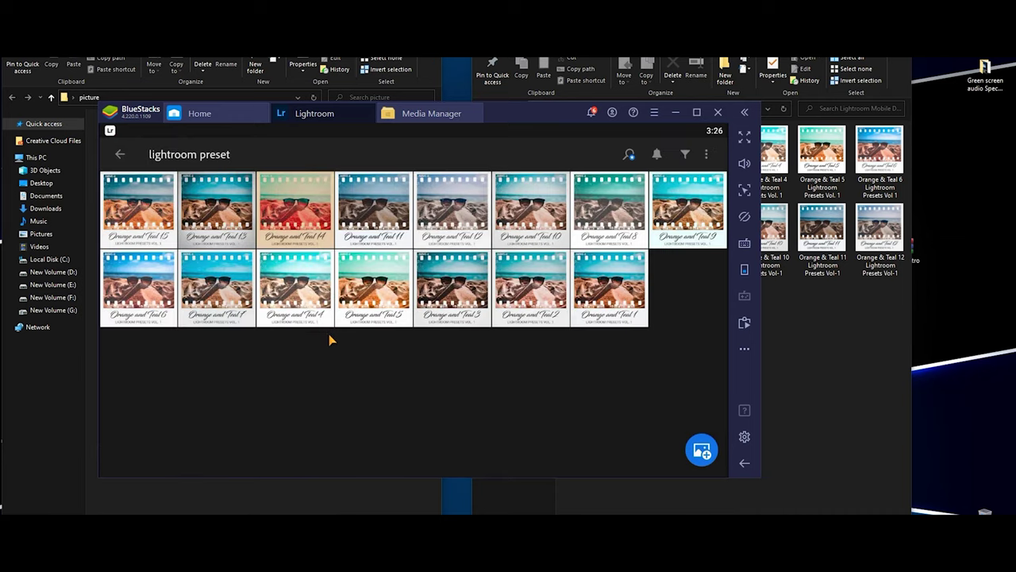
{"action": "left_click", "coordinate": [613, 219]}
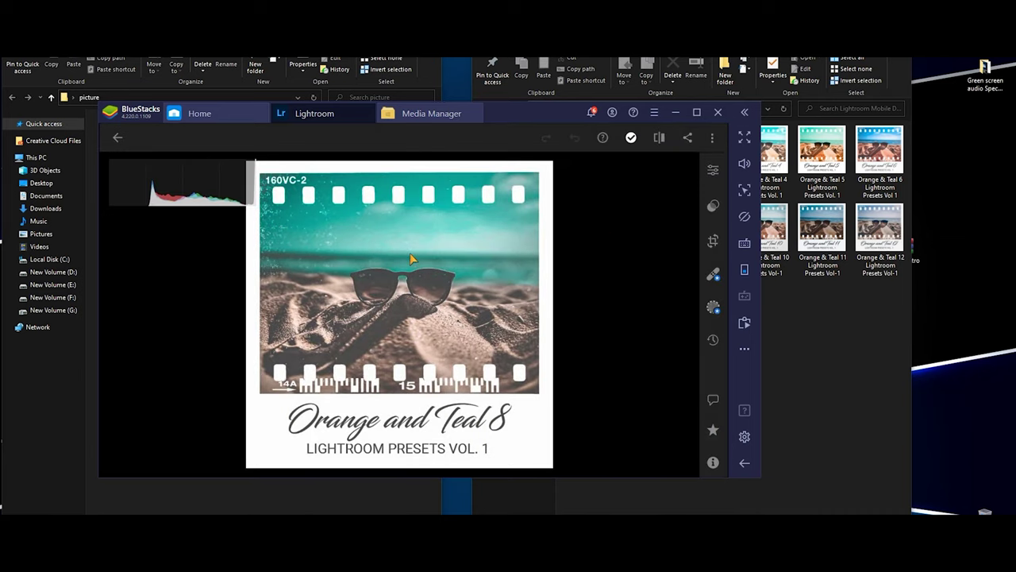
{"action": "left_click", "coordinate": [713, 171]}
{"action": "left_click", "coordinate": [712, 140]}
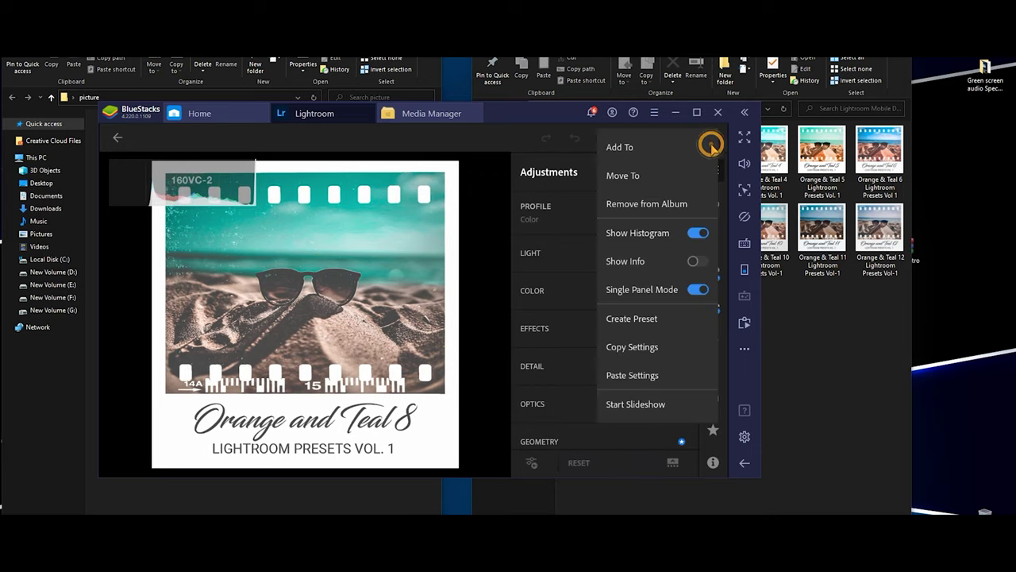
{"action": "left_click", "coordinate": [632, 347]}
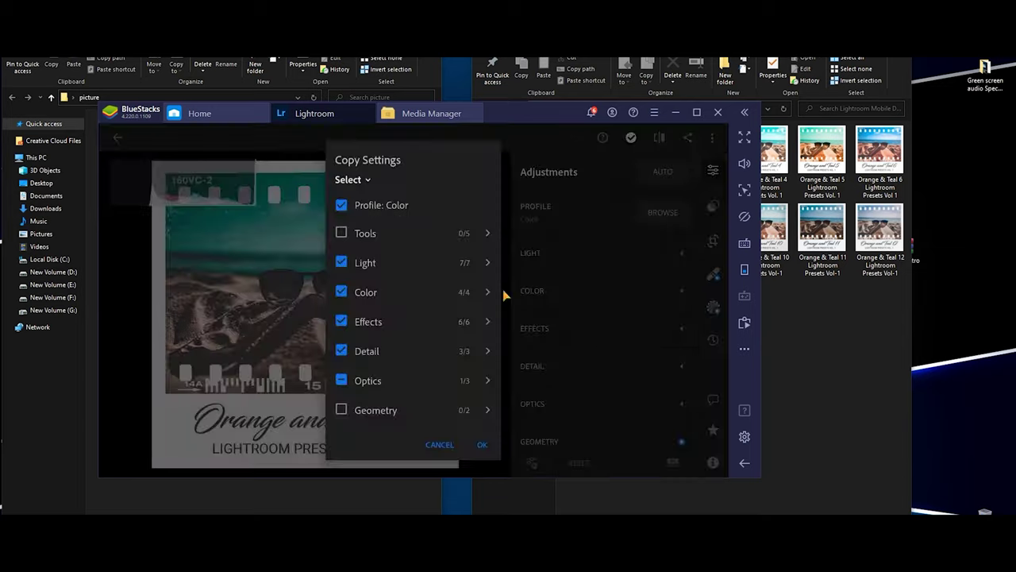
{"action": "left_click", "coordinate": [479, 446]}
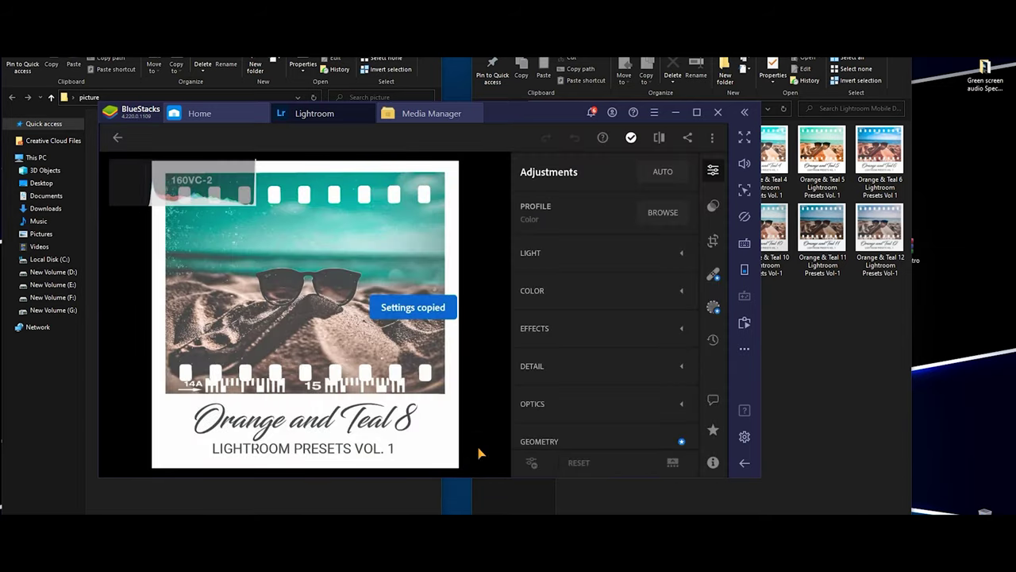
- Open the beach photo of the standing man in the "picture" album and paste the Orange and Teal 8 settings onto it
{"action": "left_click", "coordinate": [118, 138]}
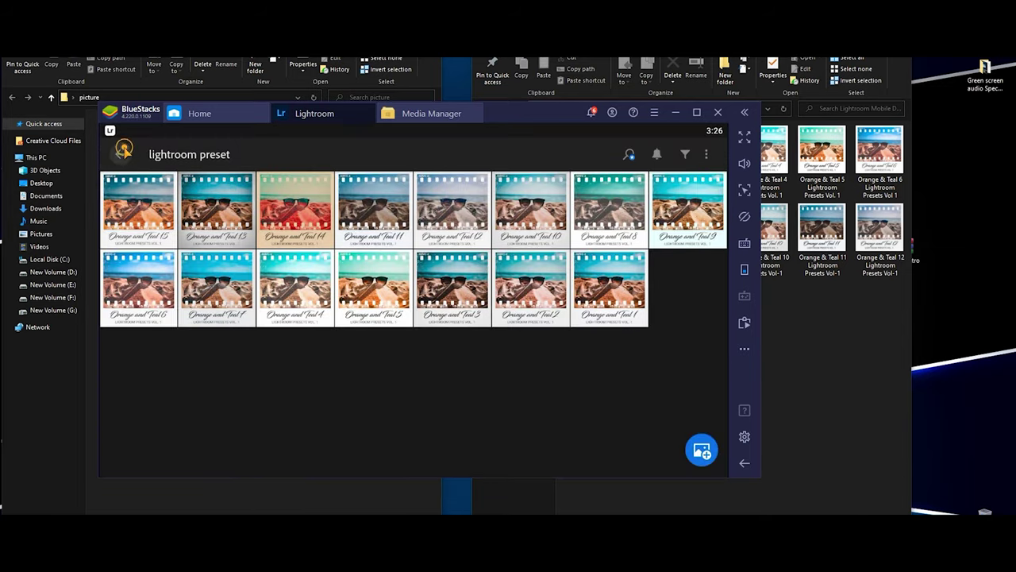
{"action": "left_click", "coordinate": [119, 151]}
{"action": "left_click", "coordinate": [541, 327]}
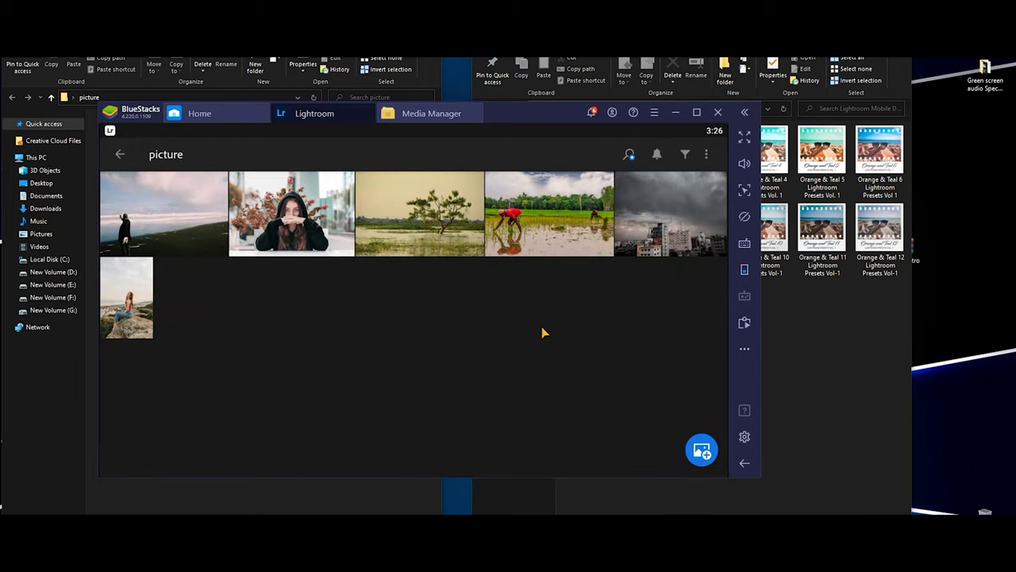
{"action": "left_click", "coordinate": [182, 214]}
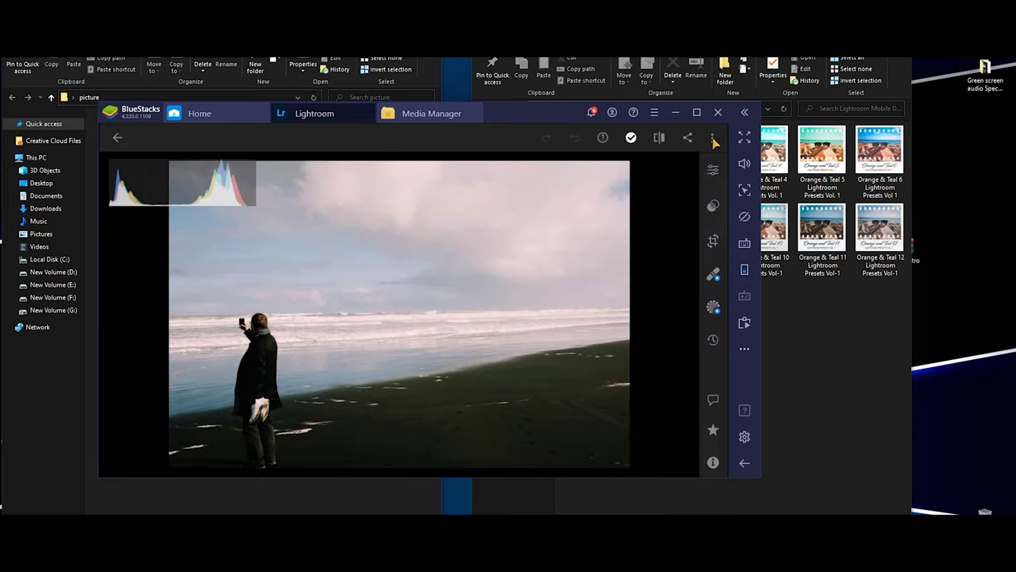
{"action": "left_click", "coordinate": [710, 138]}
{"action": "left_click", "coordinate": [623, 370]}
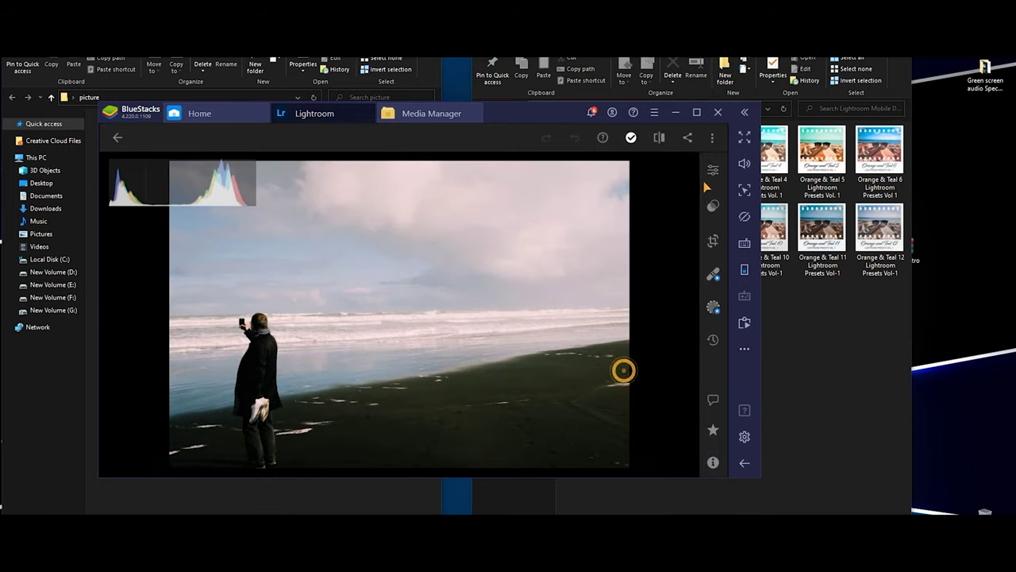
{"action": "left_click", "coordinate": [713, 173]}
{"action": "left_click", "coordinate": [711, 137]}
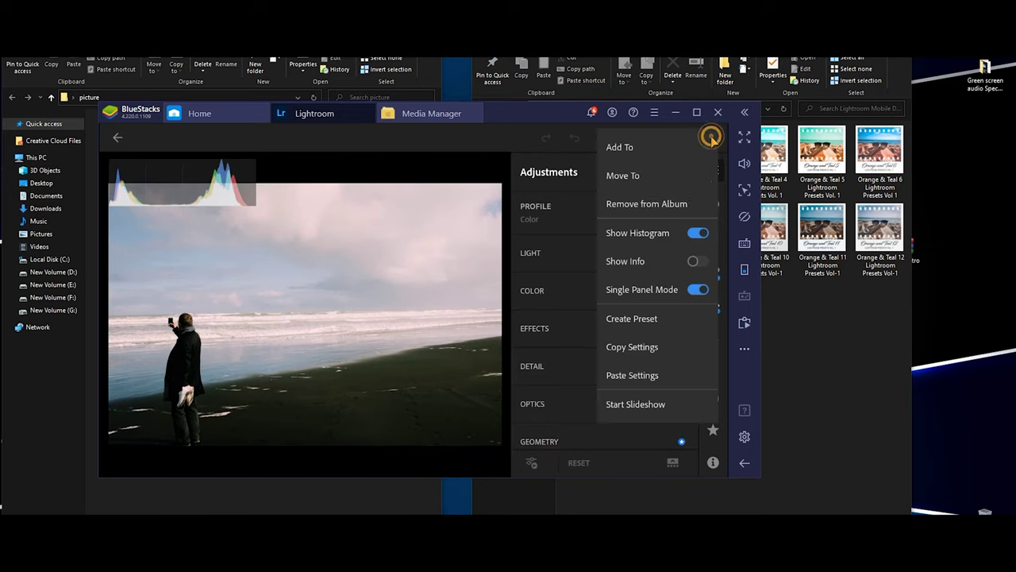
{"action": "left_click", "coordinate": [652, 377]}
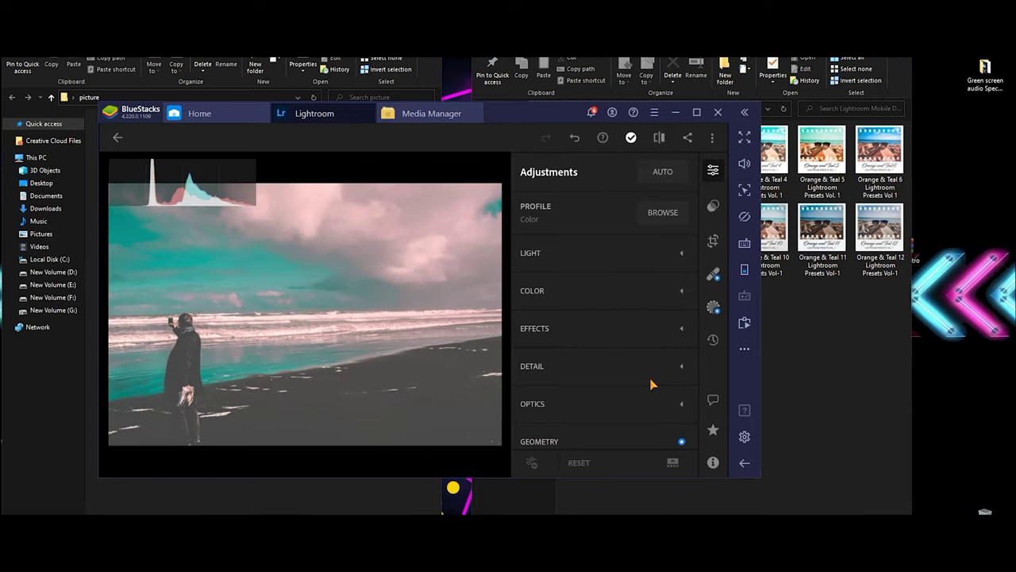
- View the beach photo full screen with the preset applied, and undo the pasted settings
{"action": "left_click", "coordinate": [435, 311]}
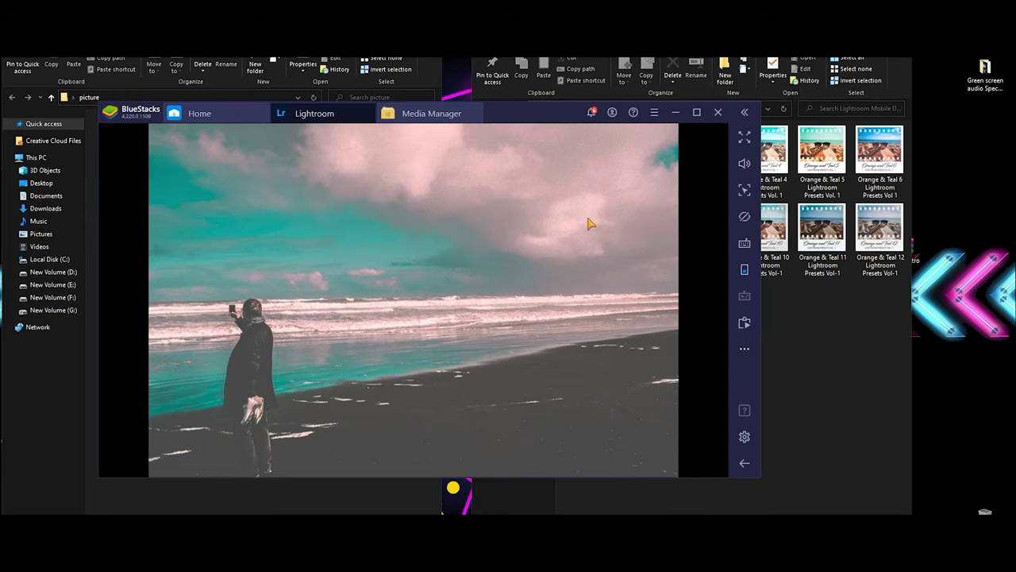
{"action": "left_click", "coordinate": [664, 165]}
{"action": "left_click", "coordinate": [574, 137]}
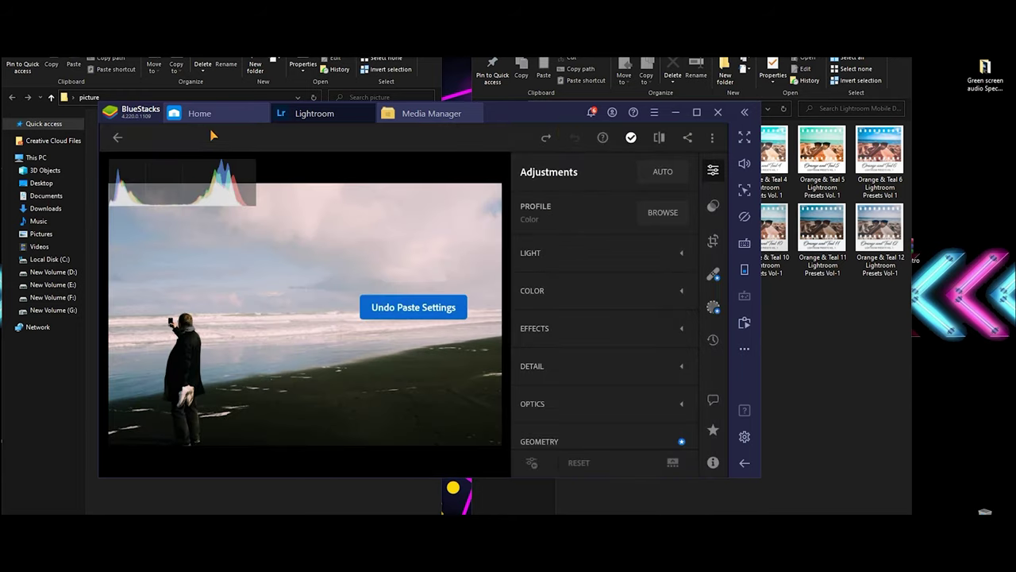
- Open the photo of the woman sitting on the rock in the "picture" album and paste the Orange and Teal 8 settings onto it
{"action": "left_click", "coordinate": [119, 138]}
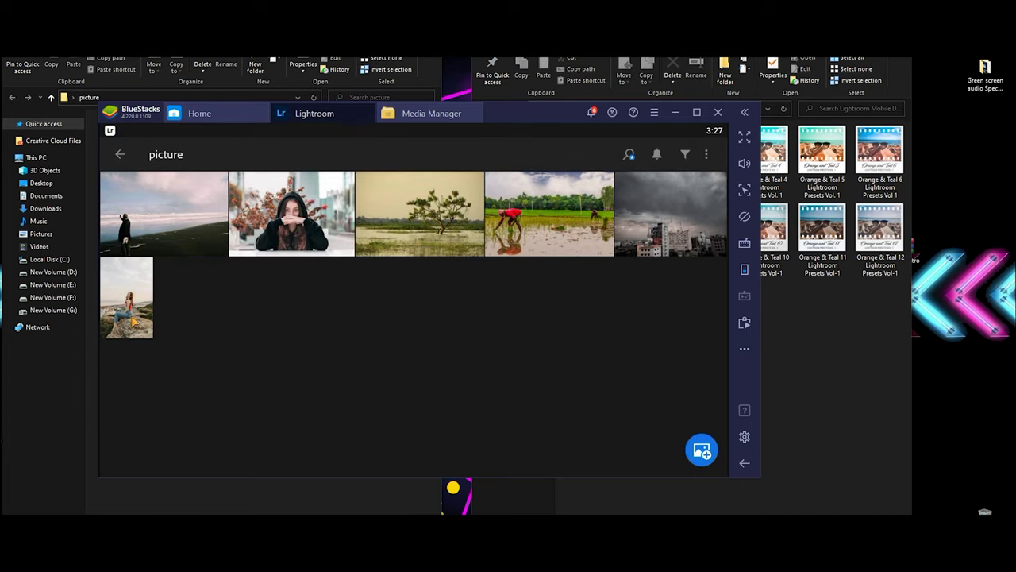
{"action": "left_click", "coordinate": [129, 309]}
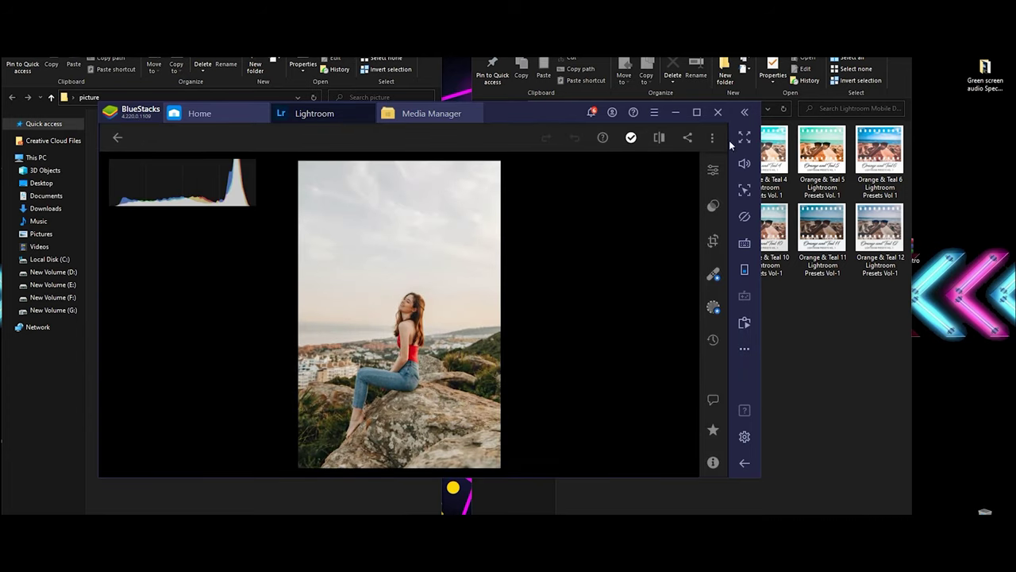
{"action": "left_click", "coordinate": [712, 137]}
{"action": "left_click", "coordinate": [551, 212]}
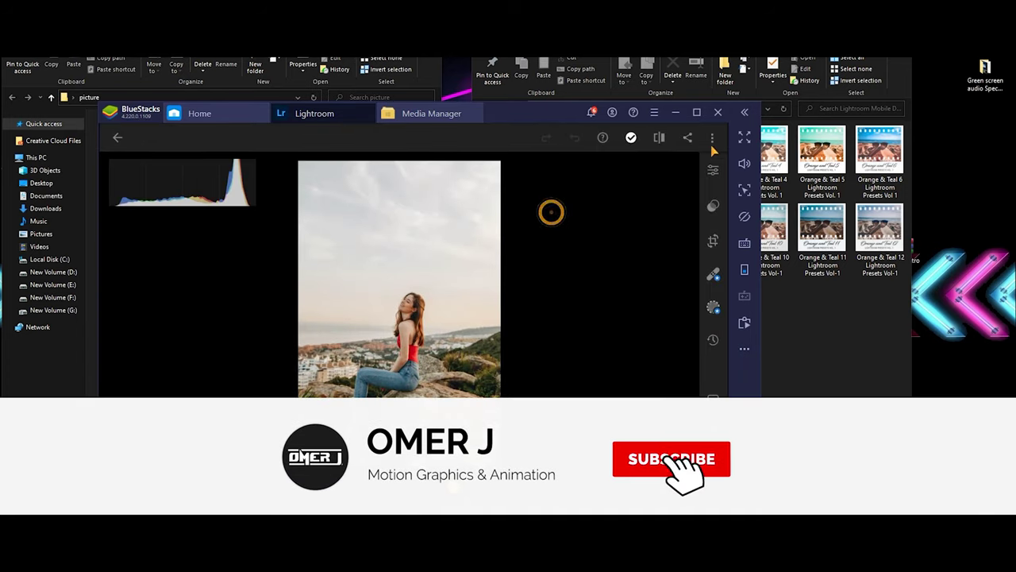
{"action": "left_click", "coordinate": [712, 170]}
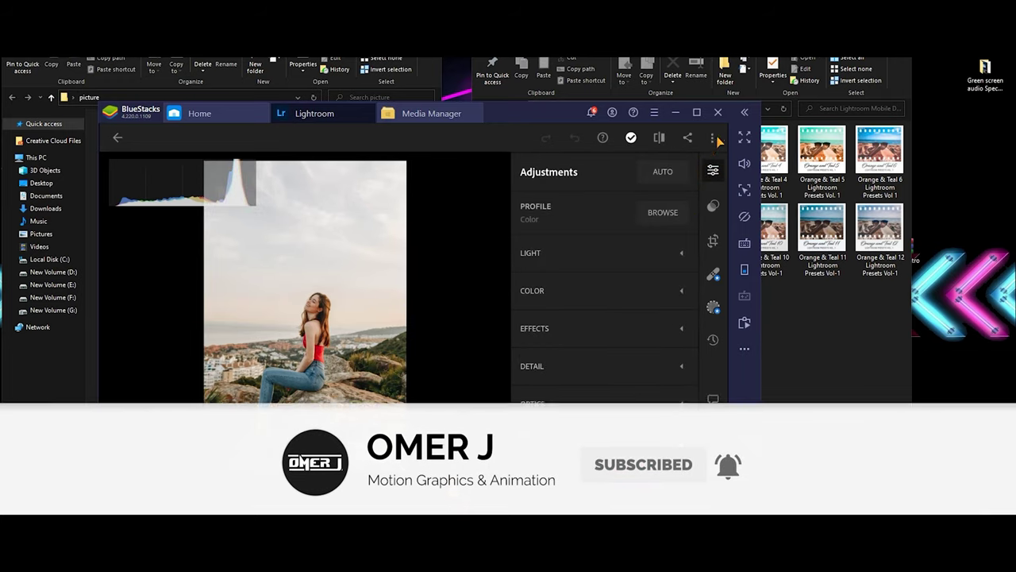
{"action": "left_click", "coordinate": [714, 138]}
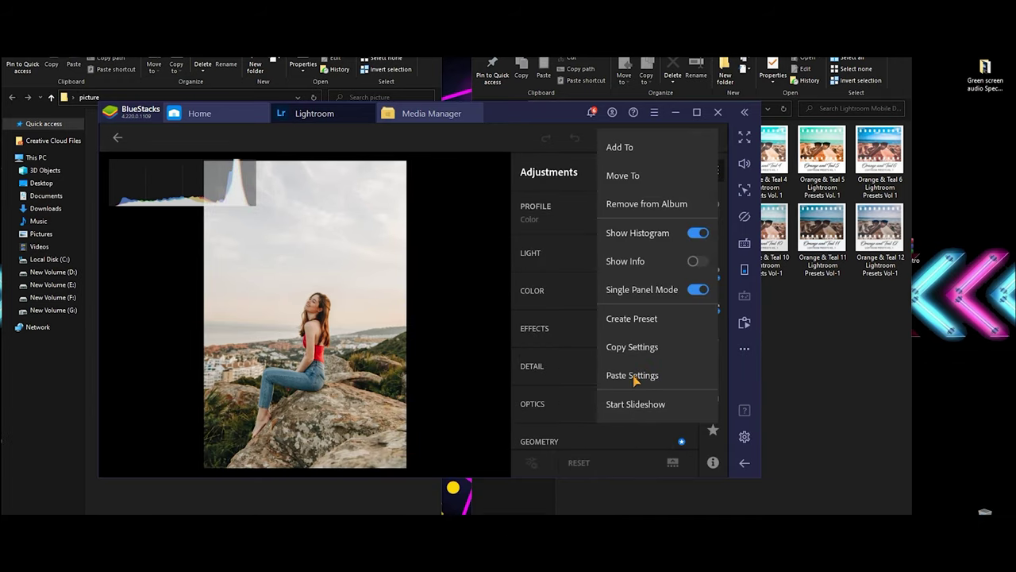
{"action": "left_click", "coordinate": [632, 375]}
{"action": "left_click", "coordinate": [428, 329]}
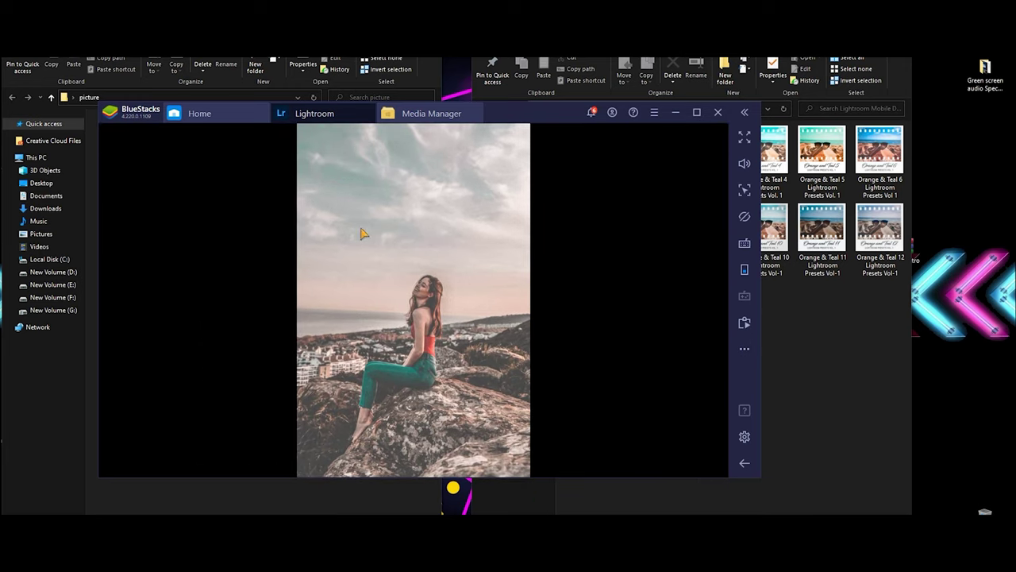
- Return to the album, reopen the photo of the seated woman and view its sharing and export options
{"action": "left_click", "coordinate": [162, 178]}
{"action": "left_click", "coordinate": [113, 135]}
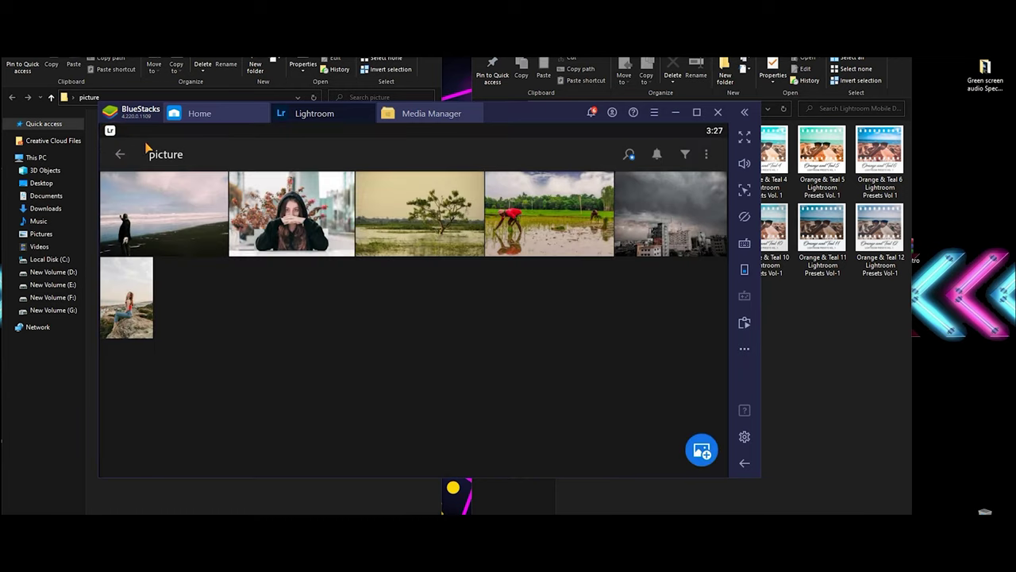
{"action": "left_click", "coordinate": [134, 319]}
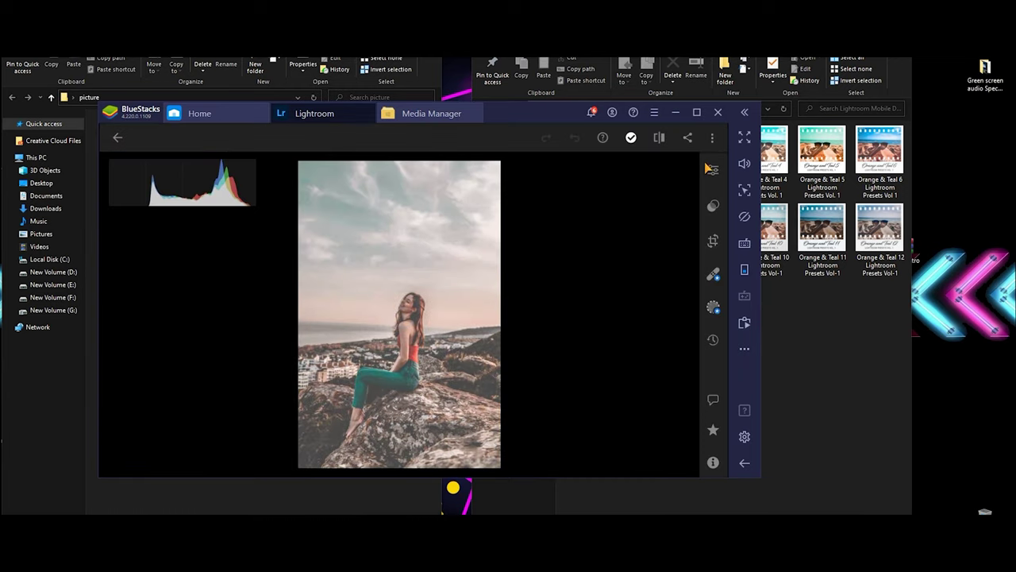
{"action": "left_click", "coordinate": [687, 140]}
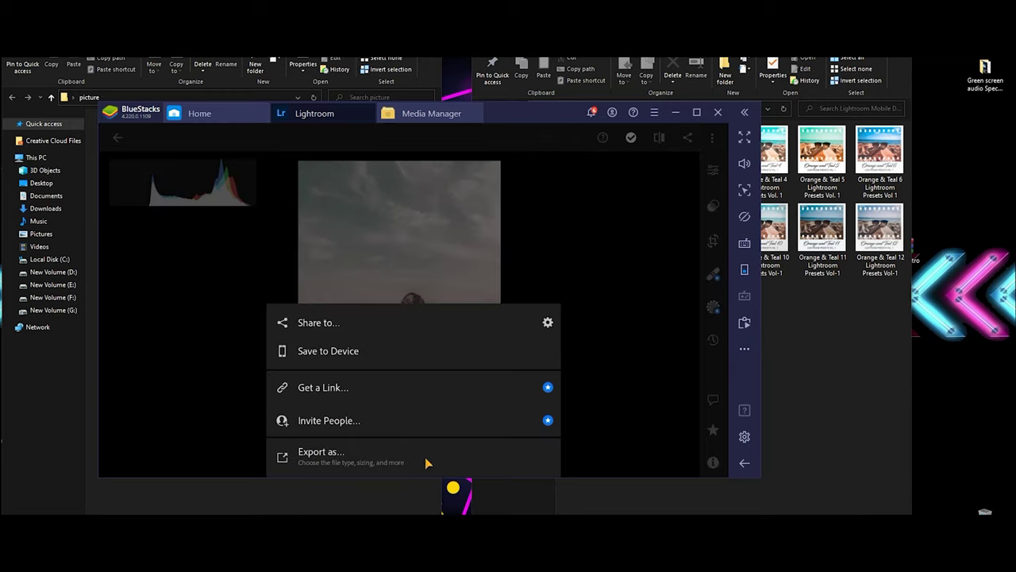
{"action": "left_click", "coordinate": [528, 222]}
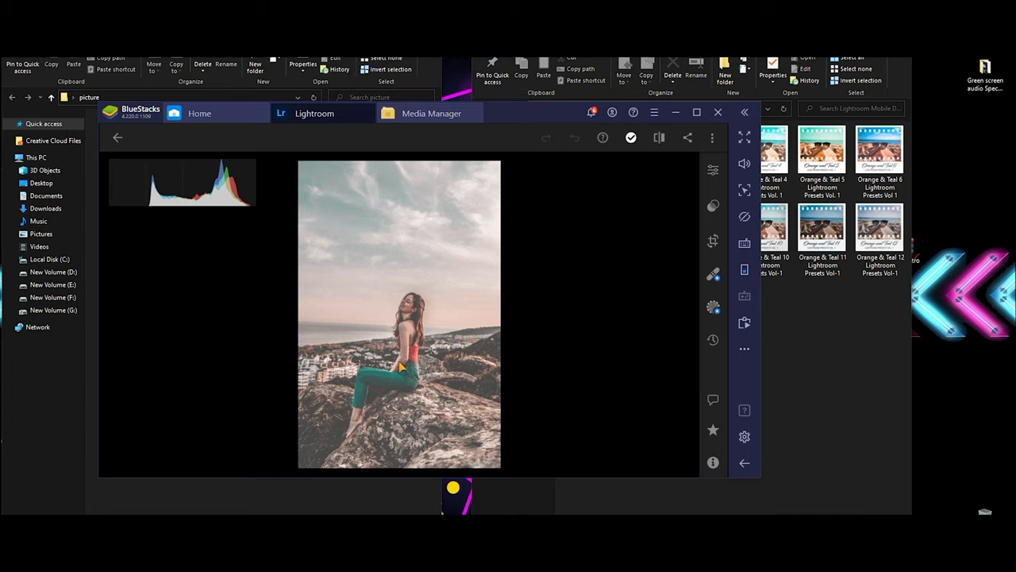
- Open the Orange and Teal 6 photo in the "lightroom preset" album and copy its settings with the default selection
{"action": "left_click", "coordinate": [118, 138]}
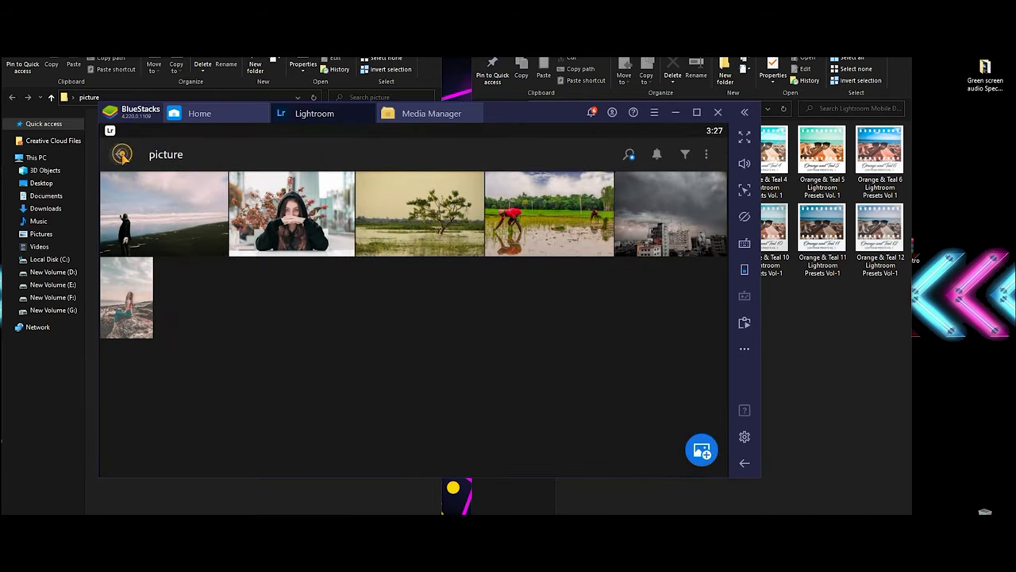
{"action": "left_click", "coordinate": [121, 154]}
{"action": "left_click", "coordinate": [220, 346]}
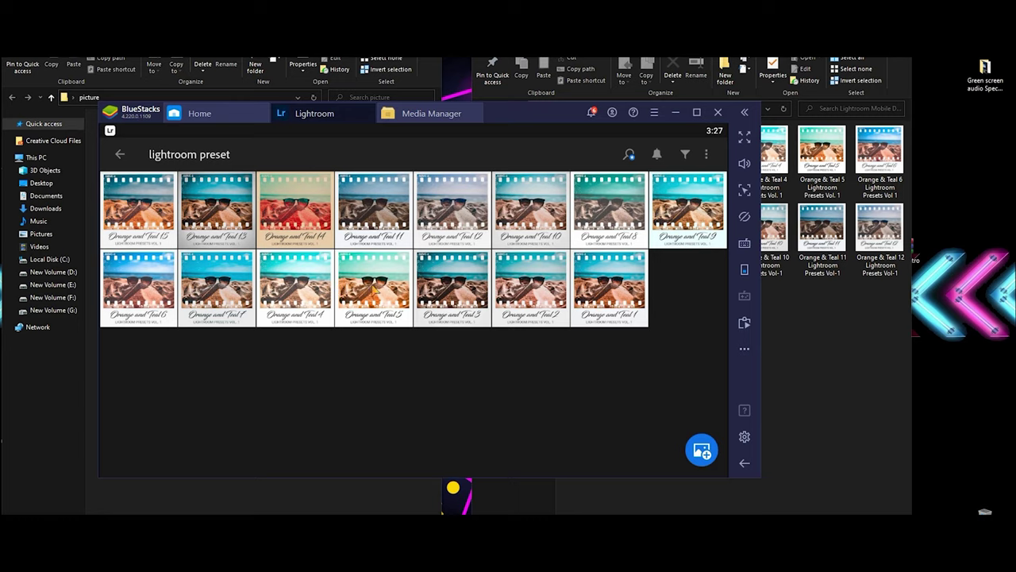
{"action": "left_click", "coordinate": [132, 273]}
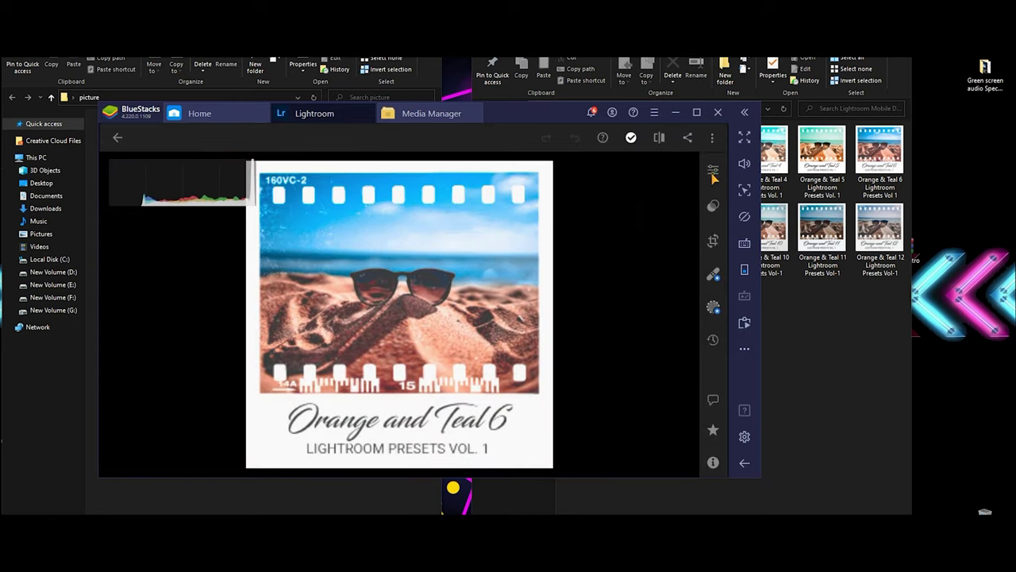
{"action": "left_click", "coordinate": [713, 173]}
{"action": "left_click", "coordinate": [712, 137]}
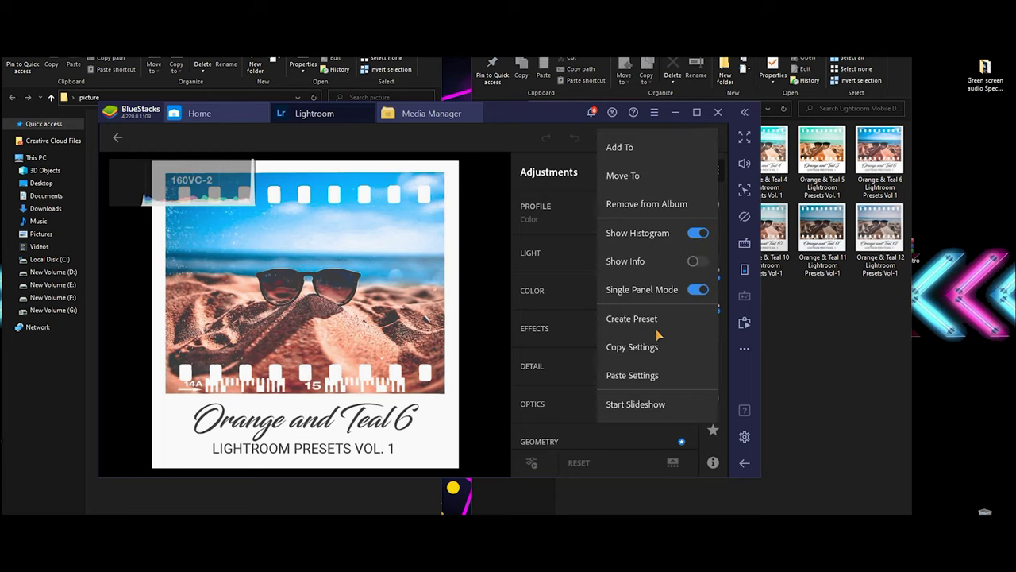
{"action": "left_click", "coordinate": [632, 347]}
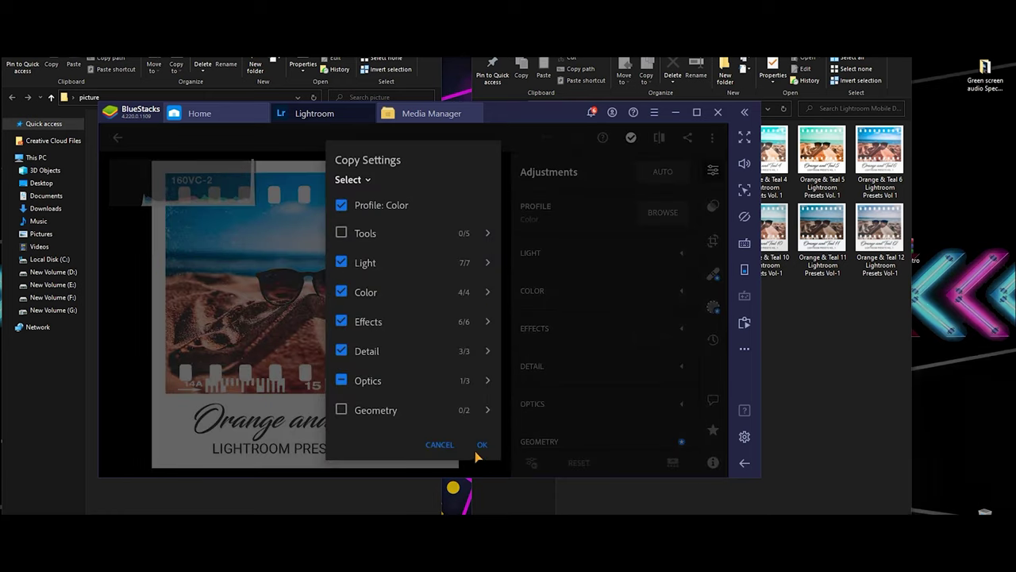
{"action": "left_click", "coordinate": [481, 445]}
- Open the seated woman's photo in the "picture" album and paste the Orange and Teal 6 settings onto it
{"action": "left_click", "coordinate": [116, 139]}
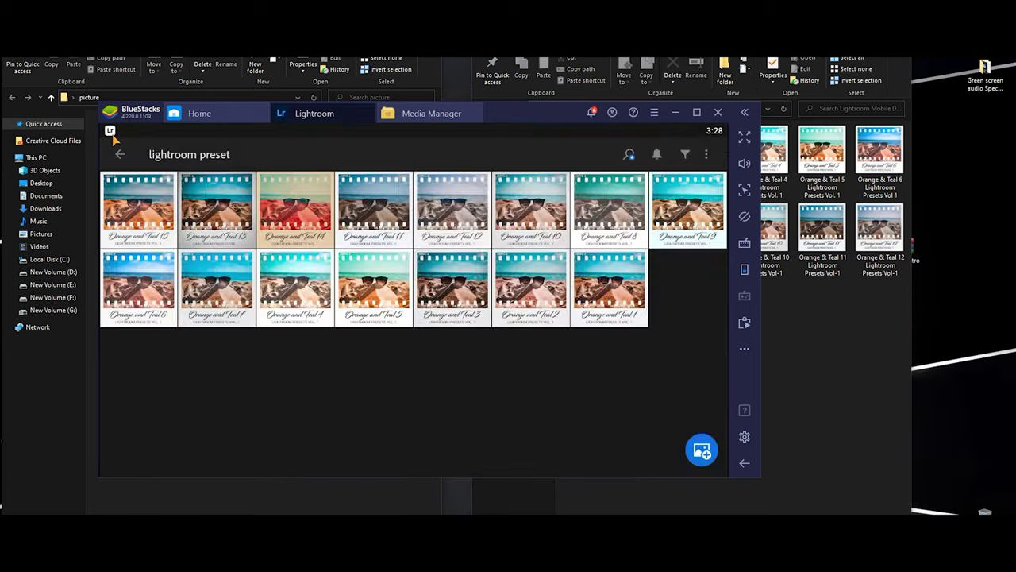
{"action": "left_click", "coordinate": [111, 152]}
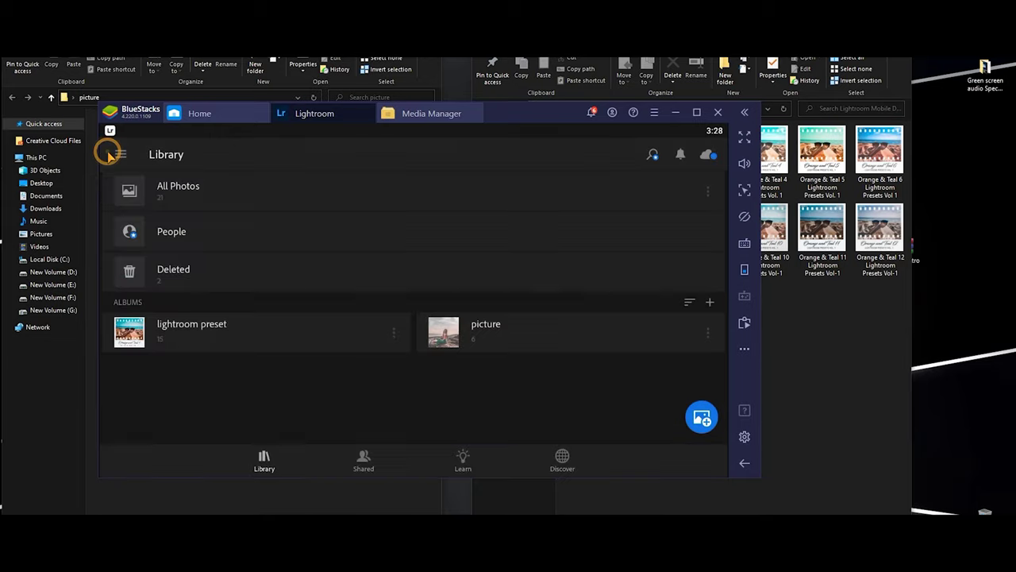
{"action": "left_click", "coordinate": [530, 335]}
{"action": "left_click", "coordinate": [127, 332]}
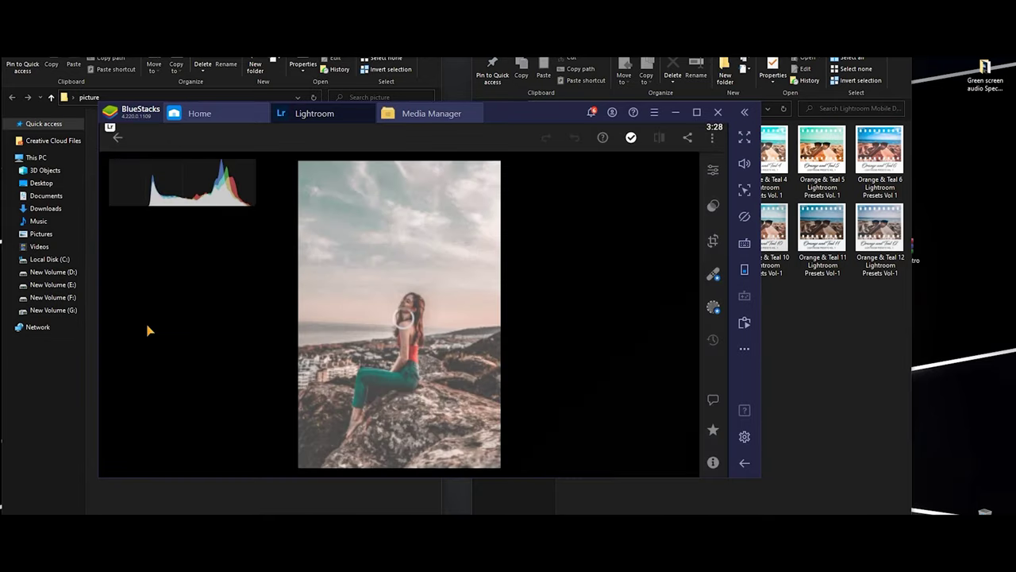
{"action": "left_click", "coordinate": [718, 144]}
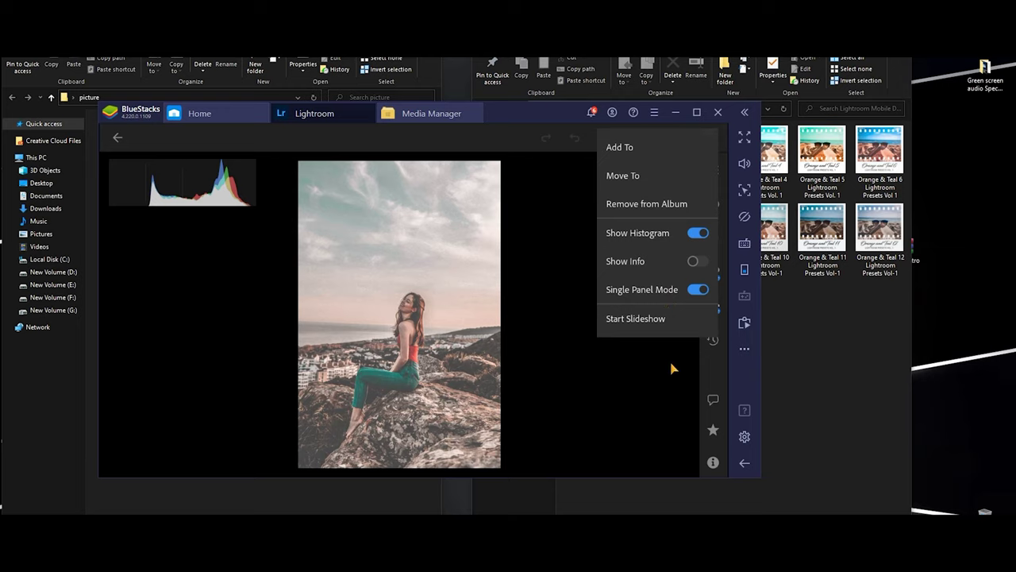
{"action": "left_click", "coordinate": [671, 364]}
{"action": "left_click", "coordinate": [713, 167]}
{"action": "left_click", "coordinate": [714, 141]}
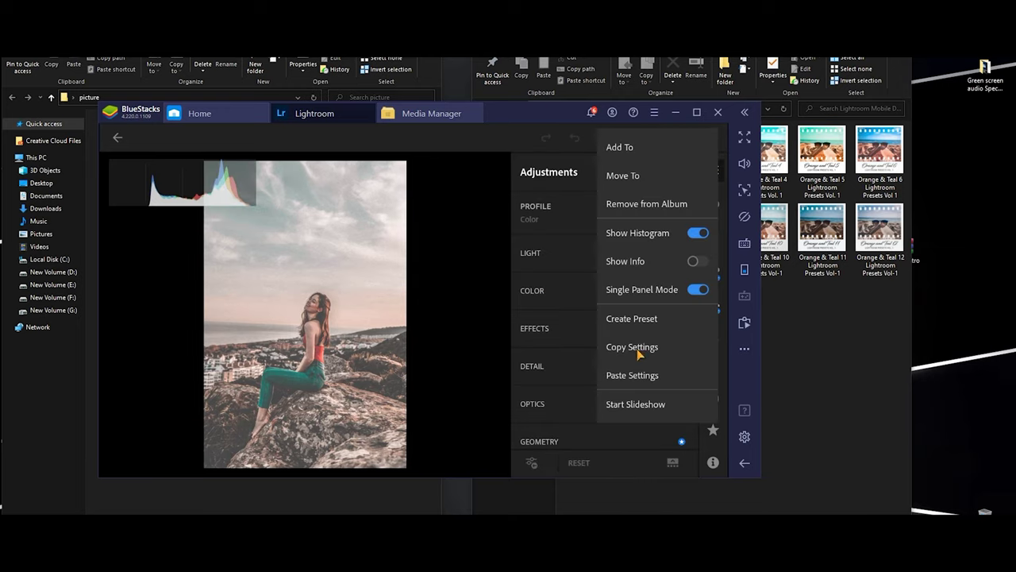
{"action": "left_click", "coordinate": [629, 376]}
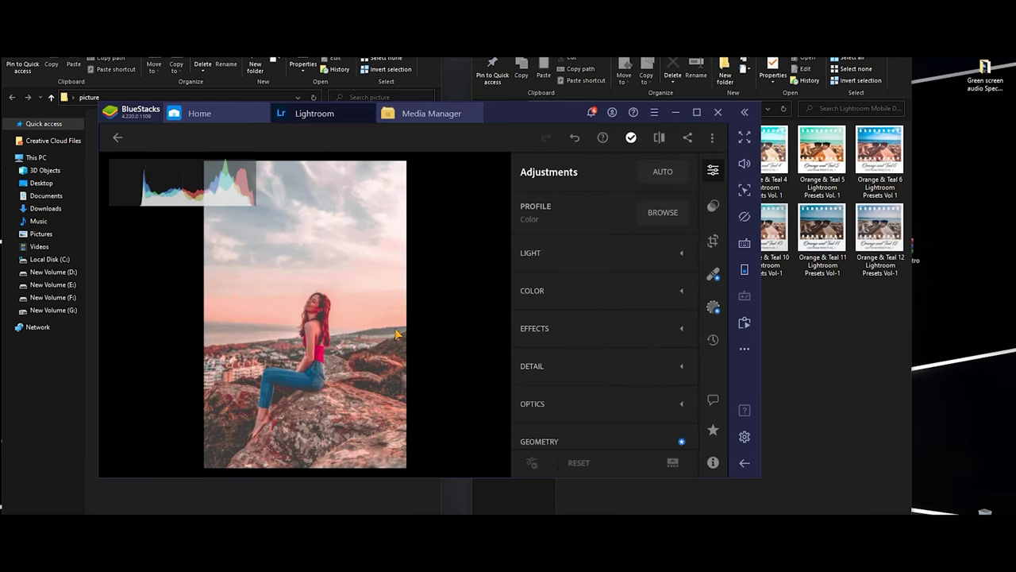
- View the seated woman's photo full screen, and undo and redo the pasted settings to compare the two looks
{"action": "left_click", "coordinate": [463, 310]}
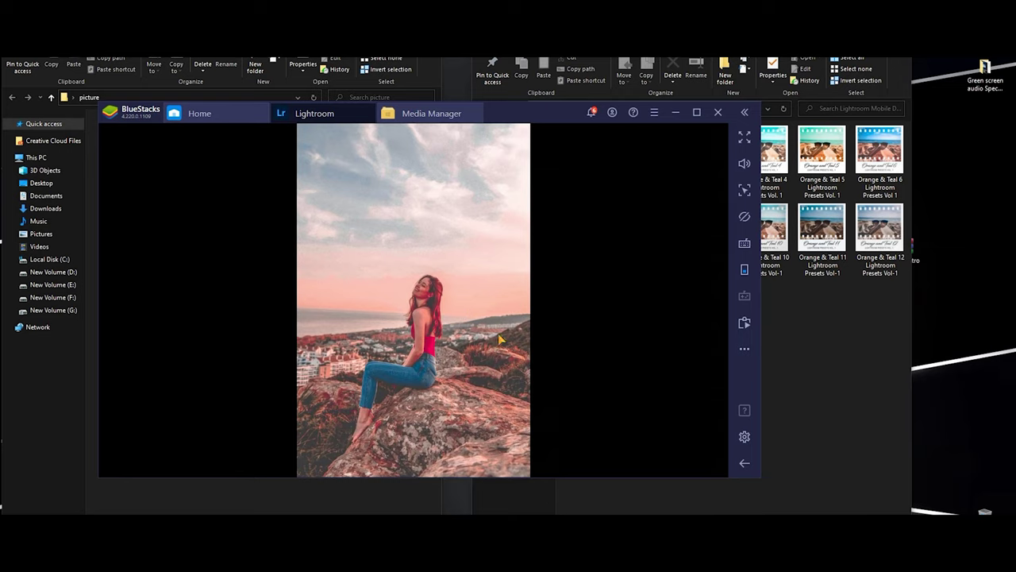
{"action": "left_click", "coordinate": [429, 322]}
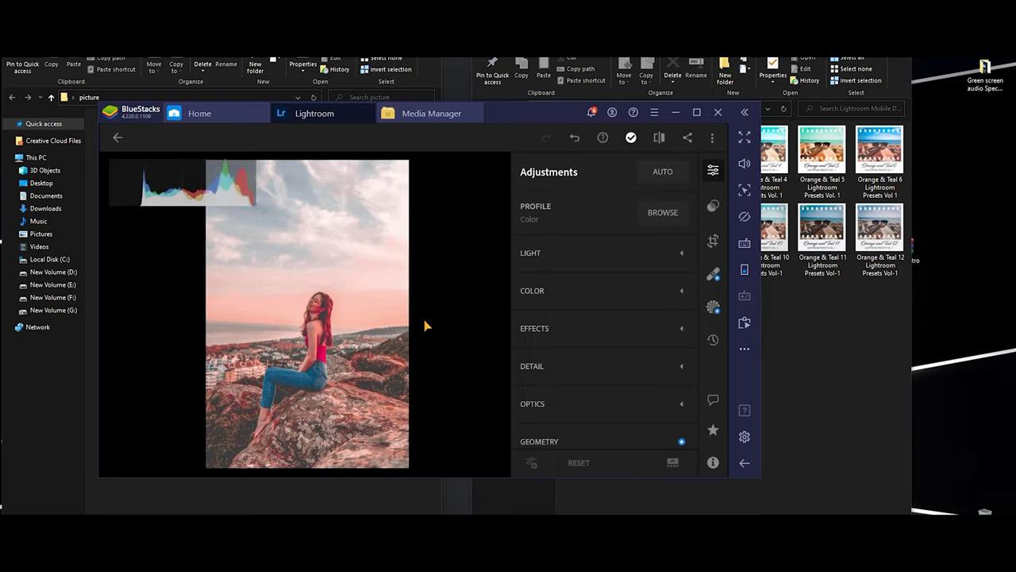
{"action": "left_click", "coordinate": [575, 137]}
{"action": "left_click", "coordinate": [548, 137]}
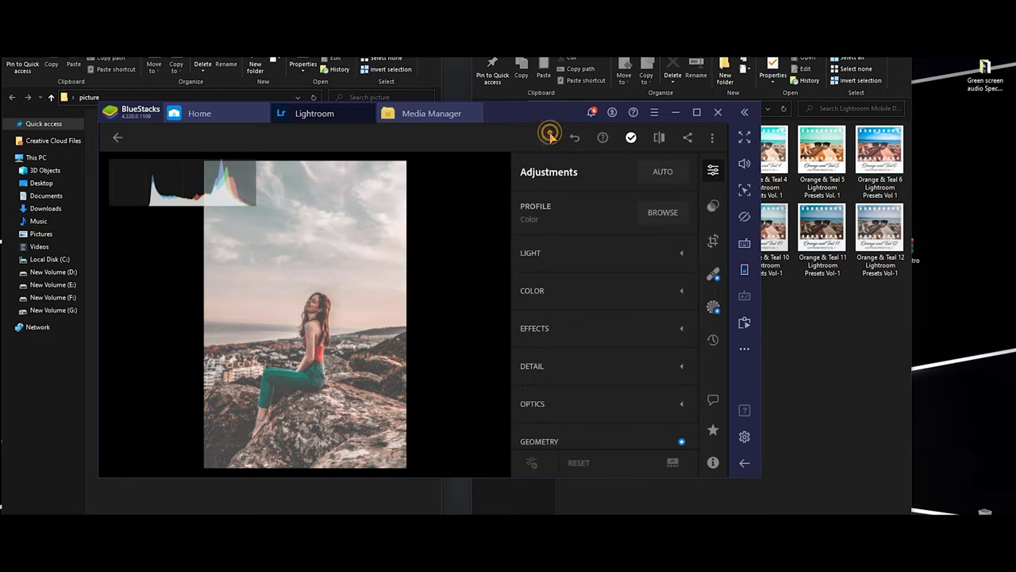
- Open the cloudy cityscape photo in the "picture" album, paste the Orange and Teal 6 settings onto it and view the result
{"action": "left_click", "coordinate": [119, 140]}
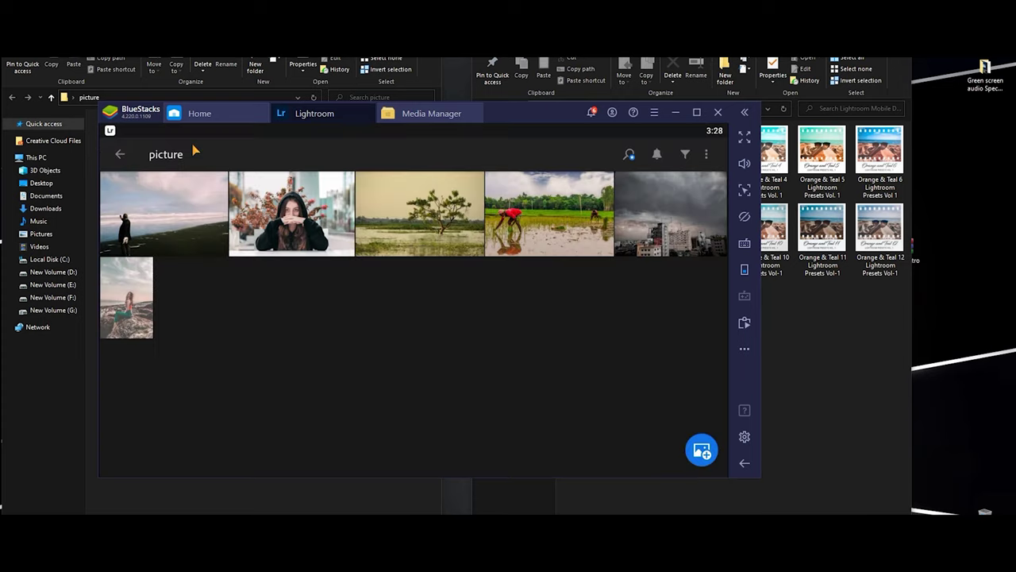
{"action": "left_click", "coordinate": [657, 220]}
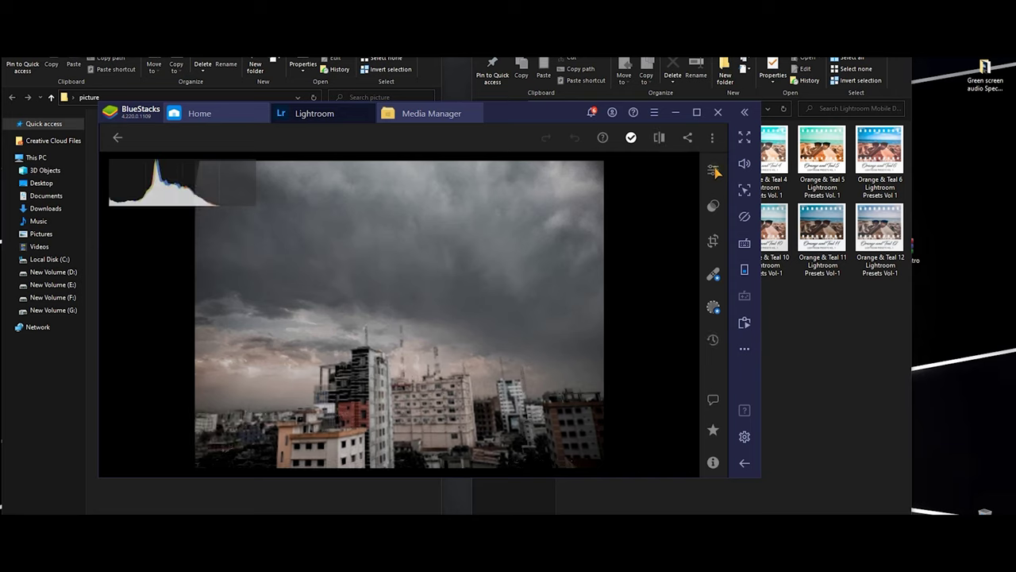
{"action": "left_click", "coordinate": [714, 171]}
{"action": "left_click", "coordinate": [712, 140]}
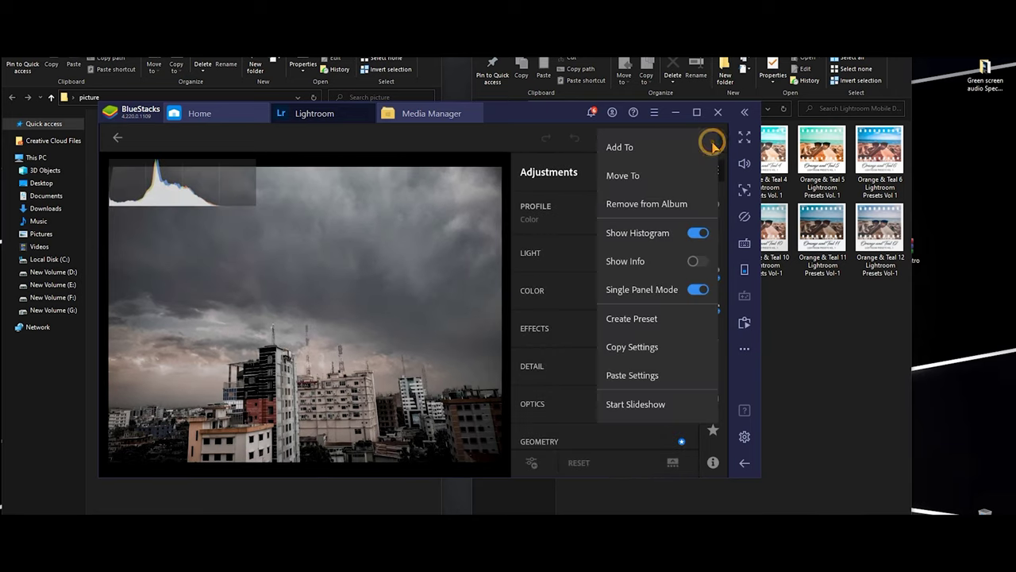
{"action": "left_click", "coordinate": [641, 380]}
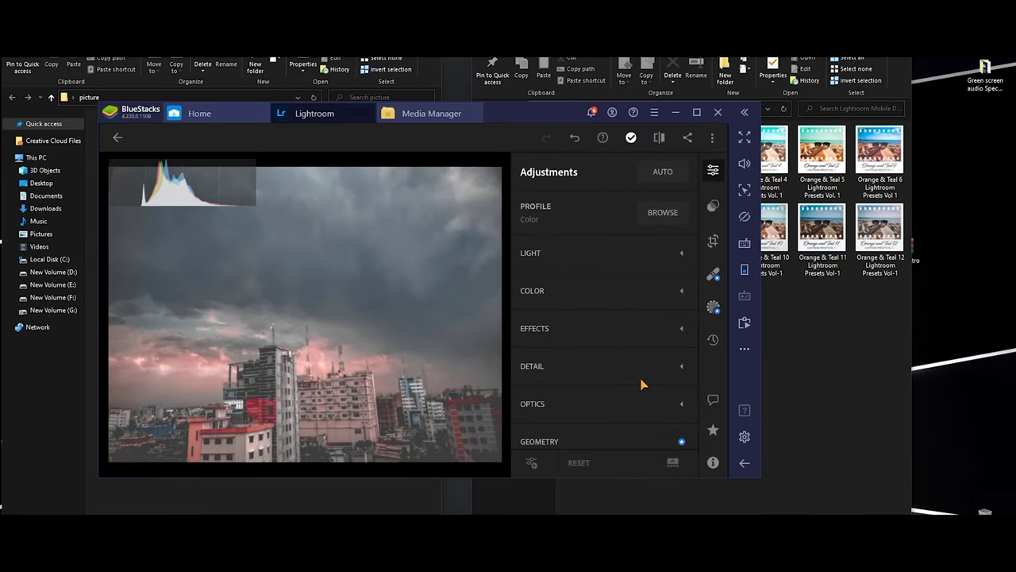
{"action": "left_click", "coordinate": [419, 330]}
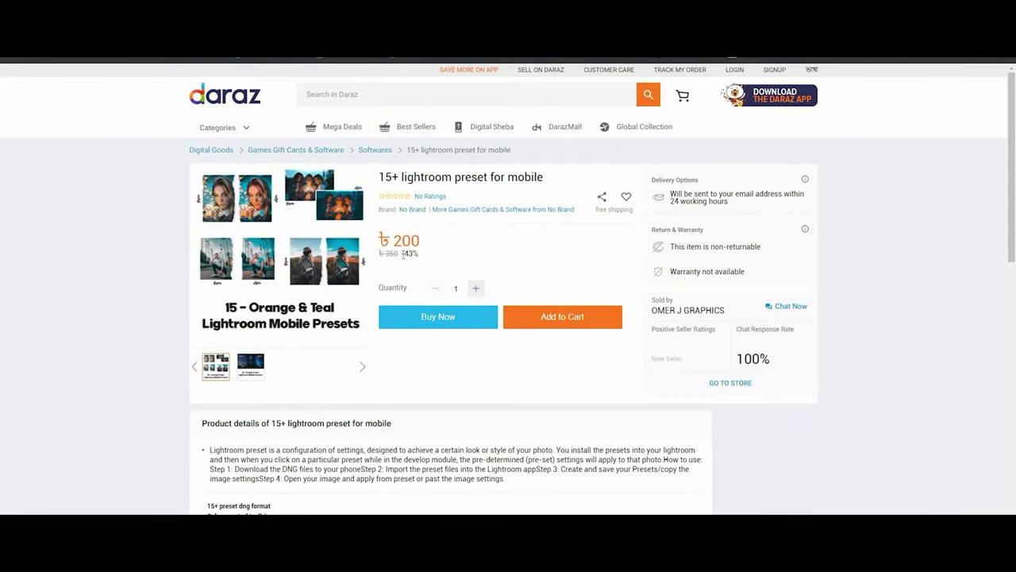
- On the Daraz page for "15+ lightroom preset for mobile", examine the original and discounted prices
{"action": "left_click_drag", "start_coordinate": [397, 253], "coordinate": [379, 253]}
{"action": "left_click_drag", "start_coordinate": [426, 249], "coordinate": [402, 240]}
{"action": "left_click", "coordinate": [471, 240]}
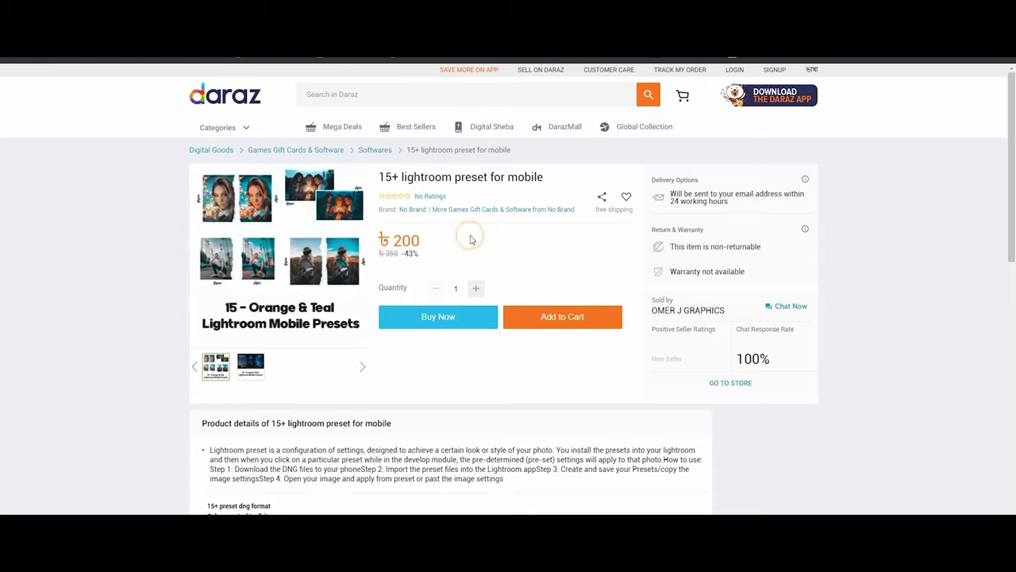